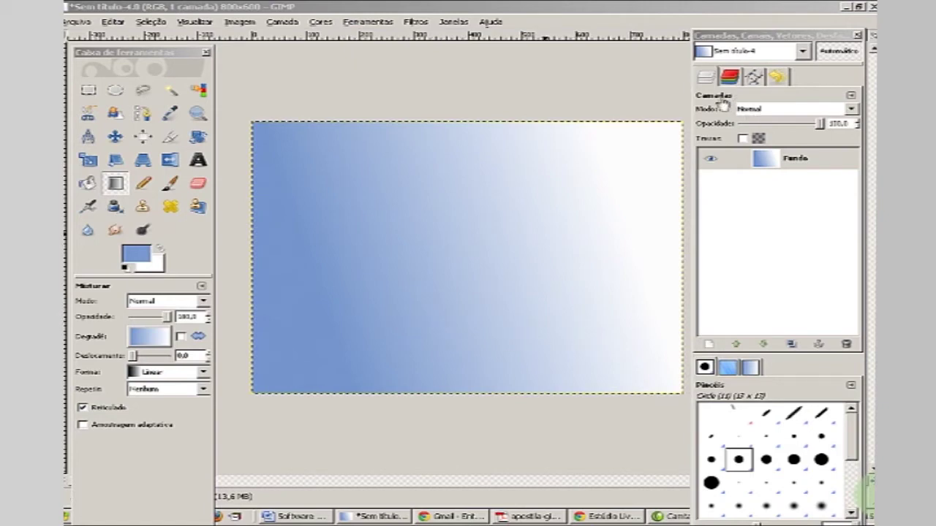
# Create a transparent 800×600 layer named 'objeto' above the Fundo background
pyautogui.click(745, 37)
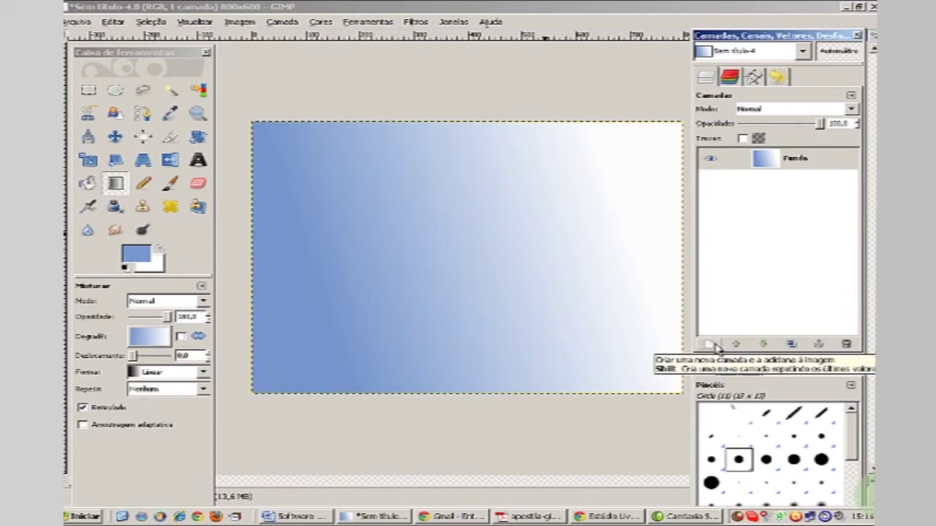
pyautogui.click(716, 347)
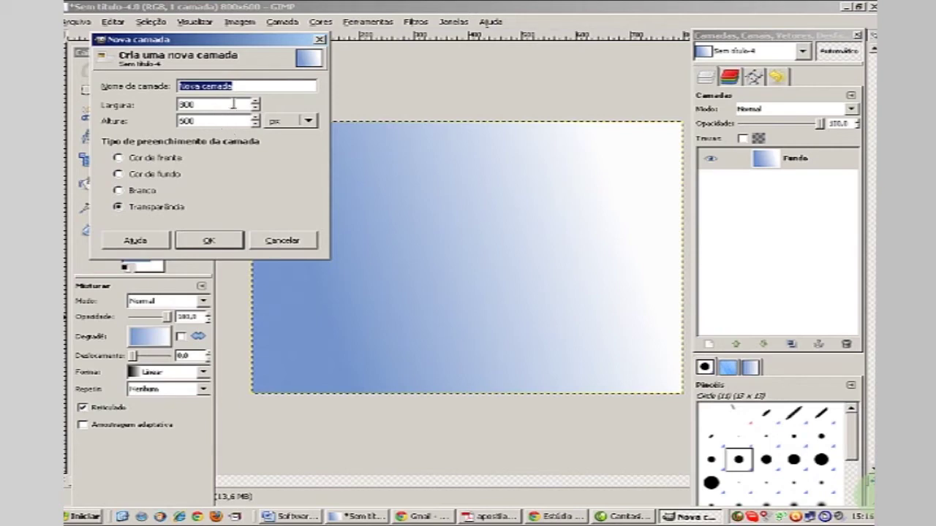
pyautogui.write('objetos')
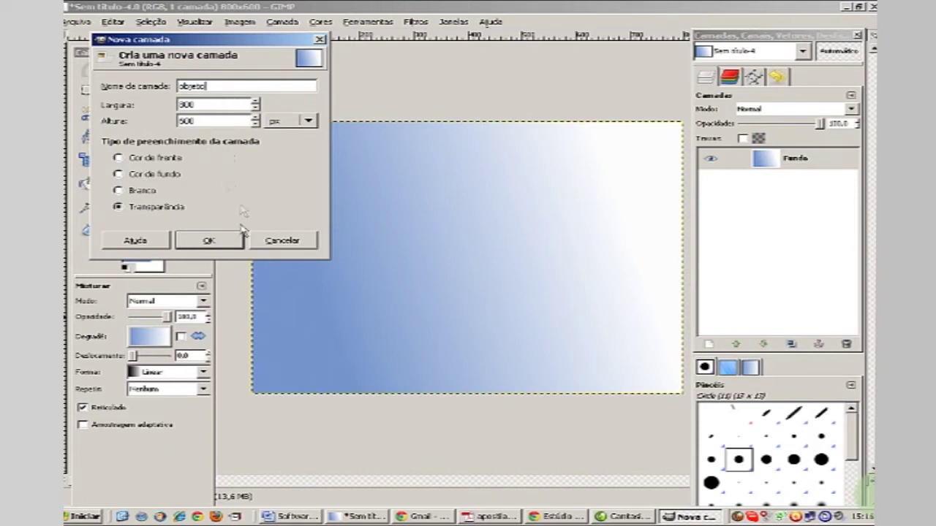
pyautogui.click(213, 246)
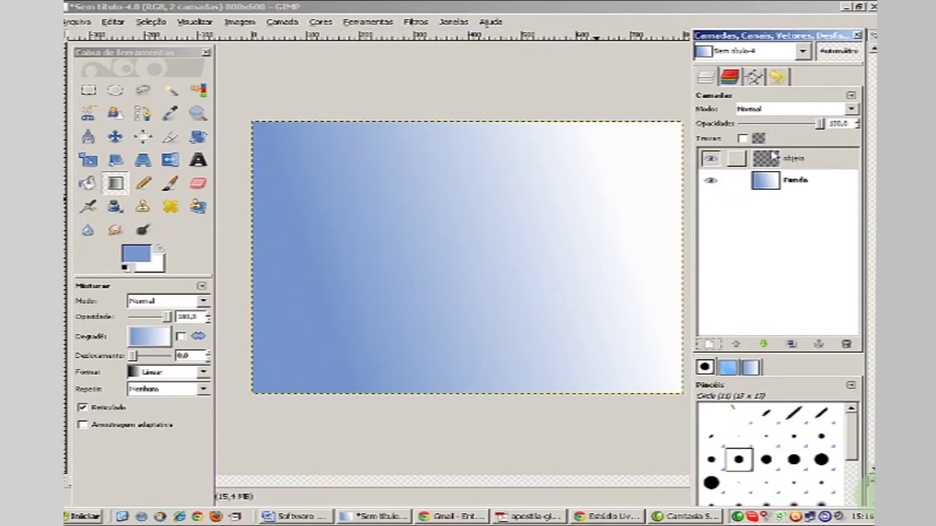
# Draw a rectangular selection in the centre of the canvas with Rectangle Select
pyautogui.moveTo(793, 157); pyautogui.dragTo(511, 214)
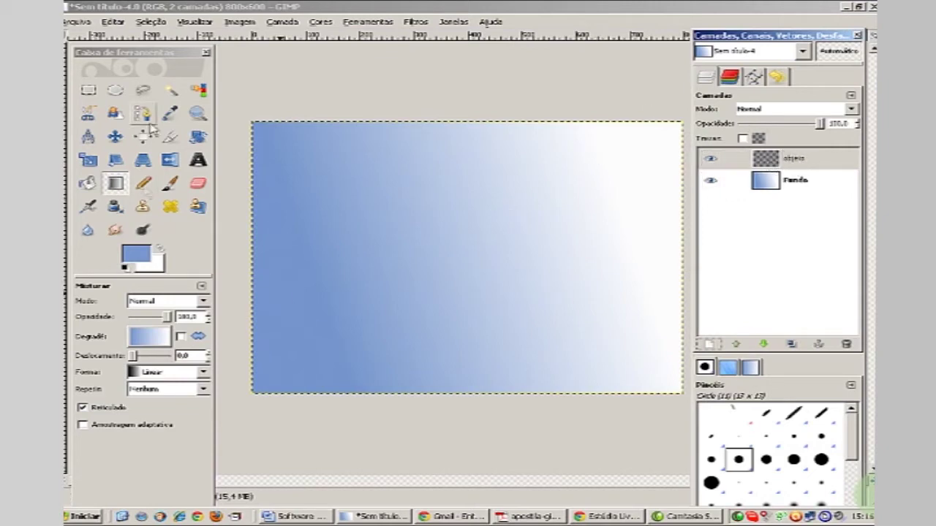
pyautogui.moveTo(510, 214); pyautogui.dragTo(89, 95)
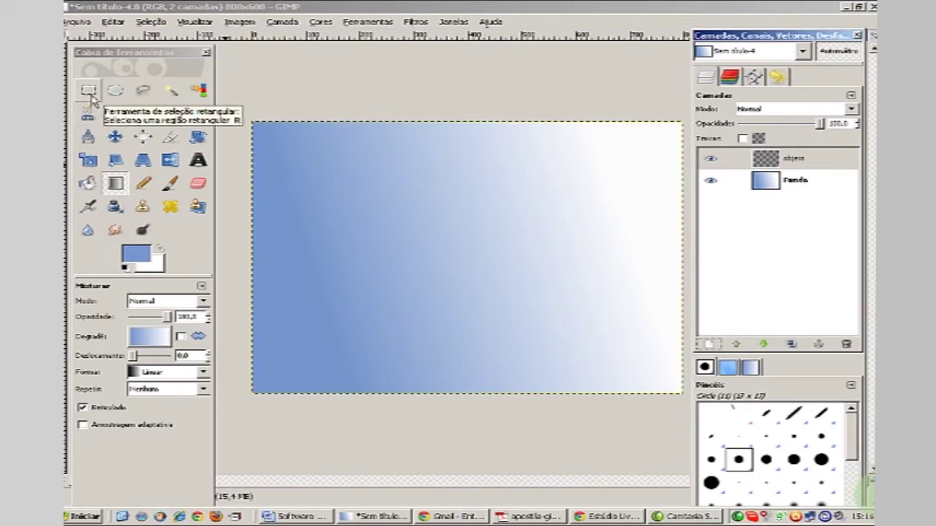
pyautogui.click(88, 91)
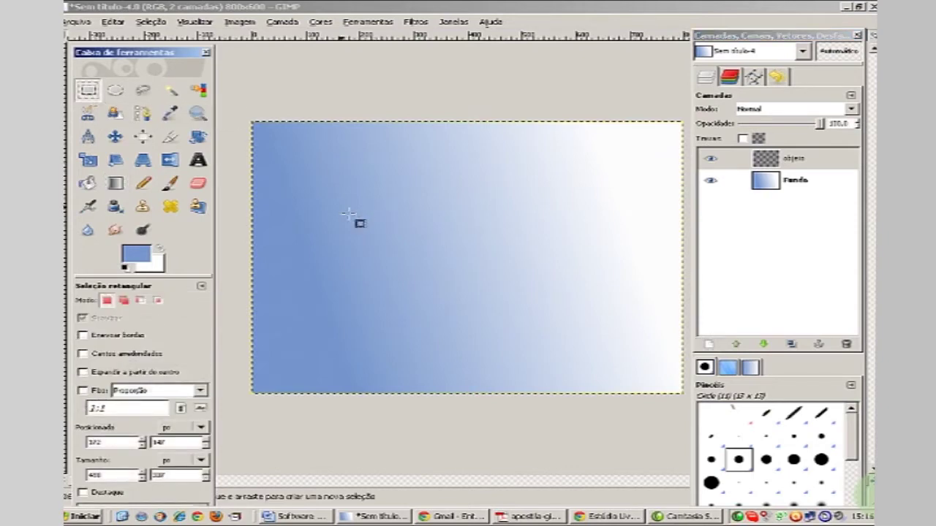
pyautogui.moveTo(335, 190)
pyautogui.mouseDown()
pyautogui.moveTo(581, 291)
pyautogui.moveTo(604, 311)
pyautogui.mouseUp()
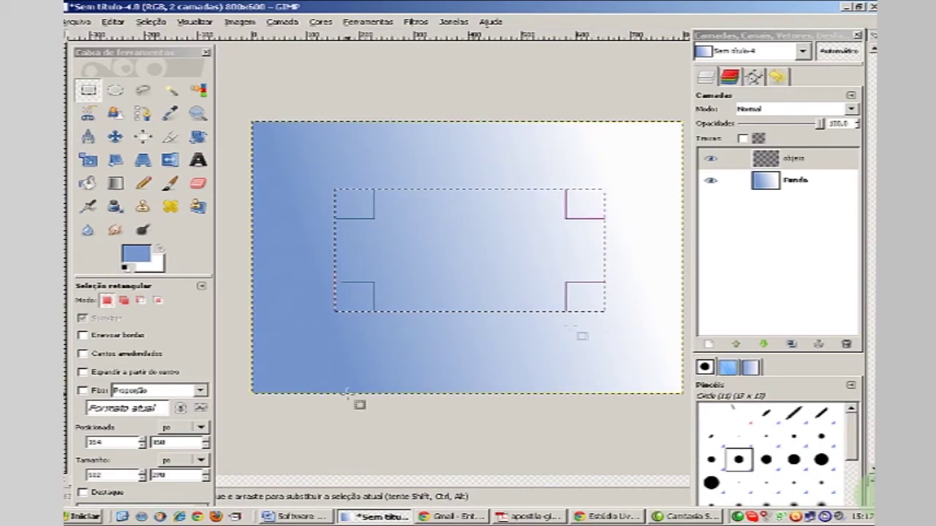
# Bucket-fill the selection with foreground colour dark orange-red c44405
pyautogui.click(89, 184)
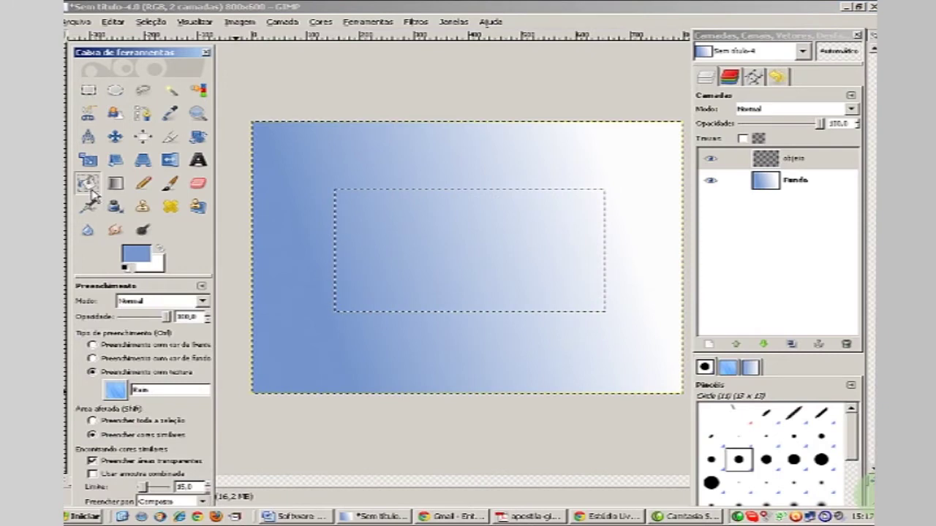
pyautogui.click(92, 346)
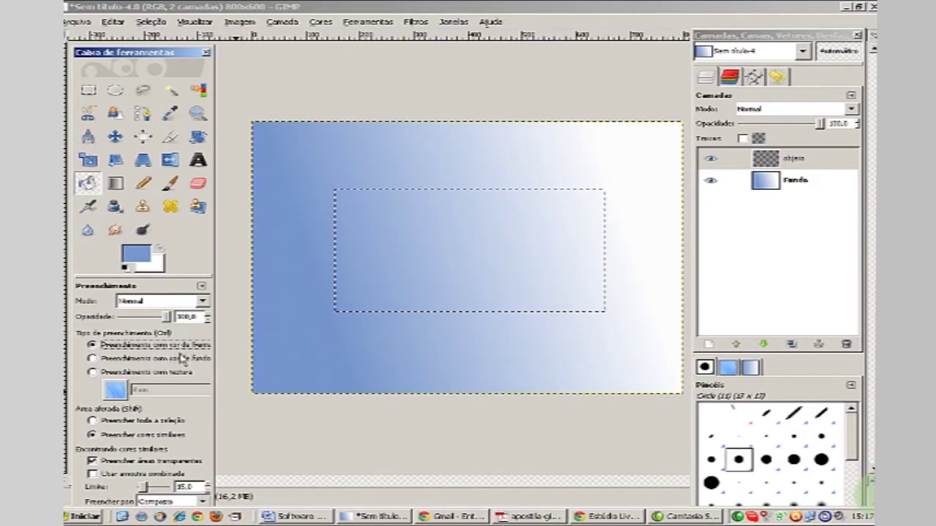
pyautogui.click(139, 260)
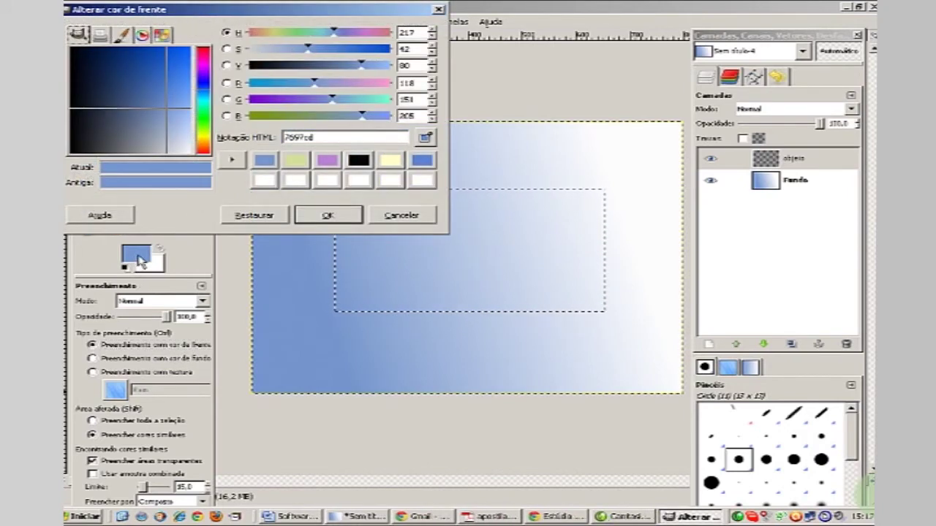
pyautogui.moveTo(206, 128)
pyautogui.mouseDown()
pyautogui.moveTo(206, 119)
pyautogui.moveTo(204, 138)
pyautogui.mouseUp()
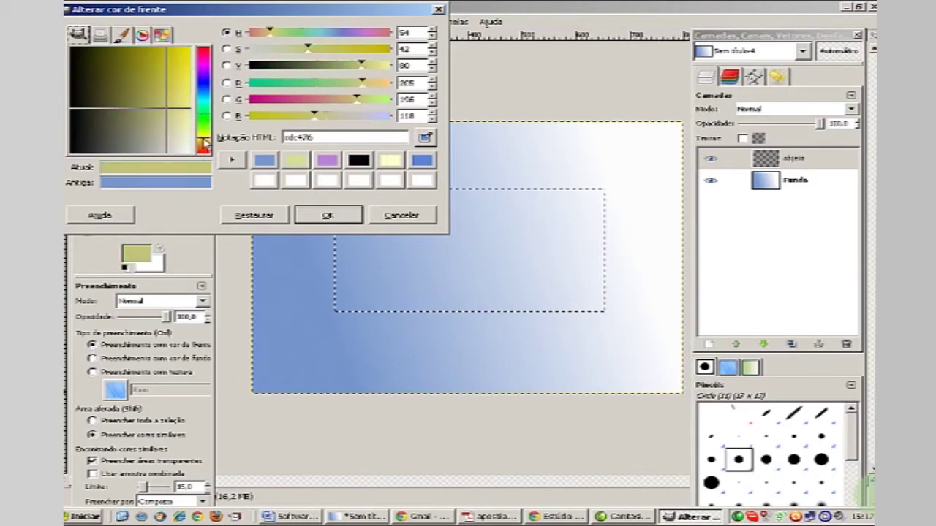
pyautogui.moveTo(172, 72); pyautogui.dragTo(186, 58)
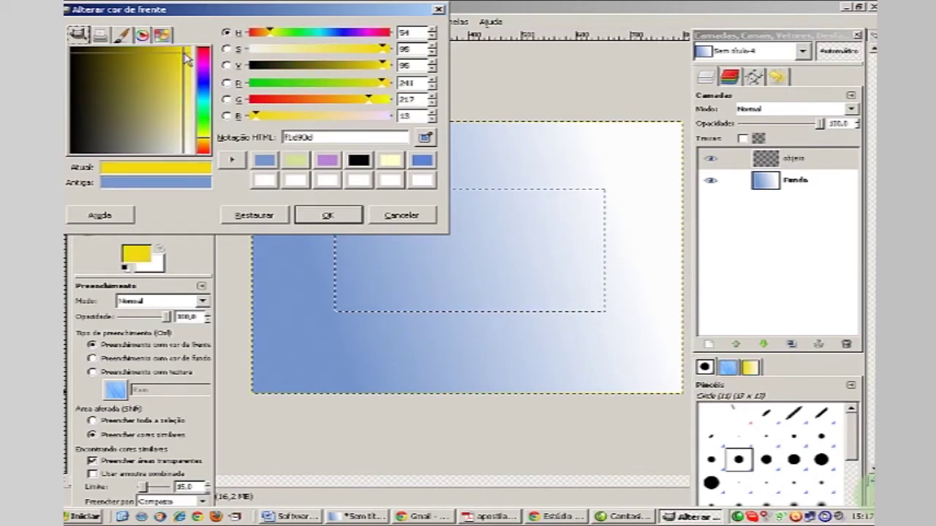
pyautogui.click(356, 50)
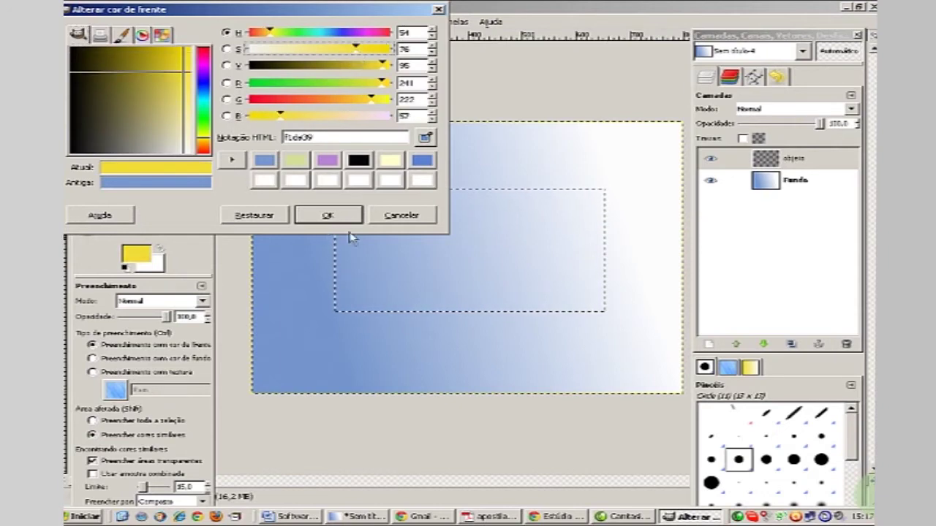
pyautogui.click(203, 151)
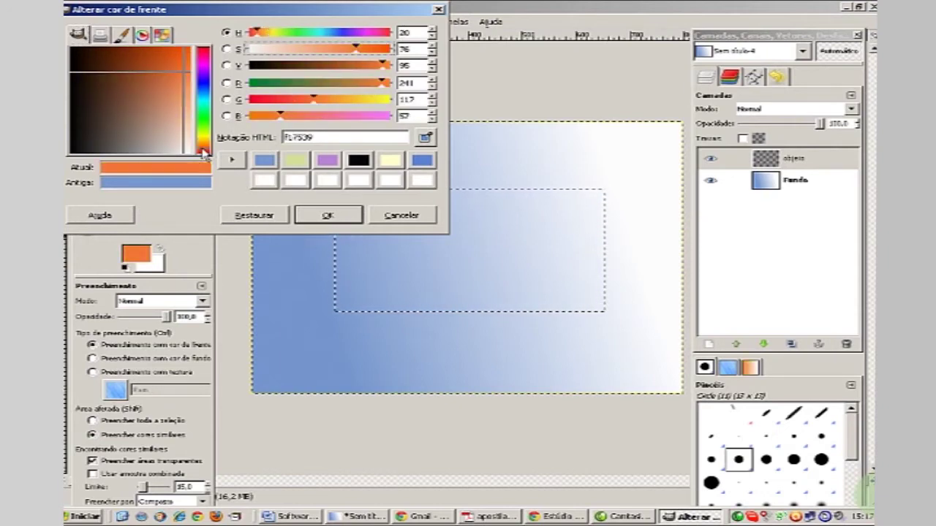
pyautogui.click(165, 57)
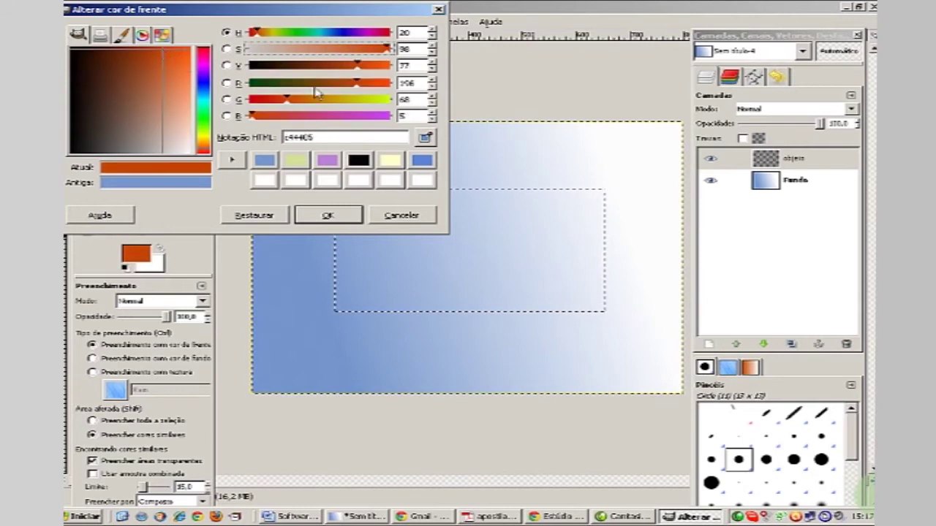
pyautogui.click(326, 216)
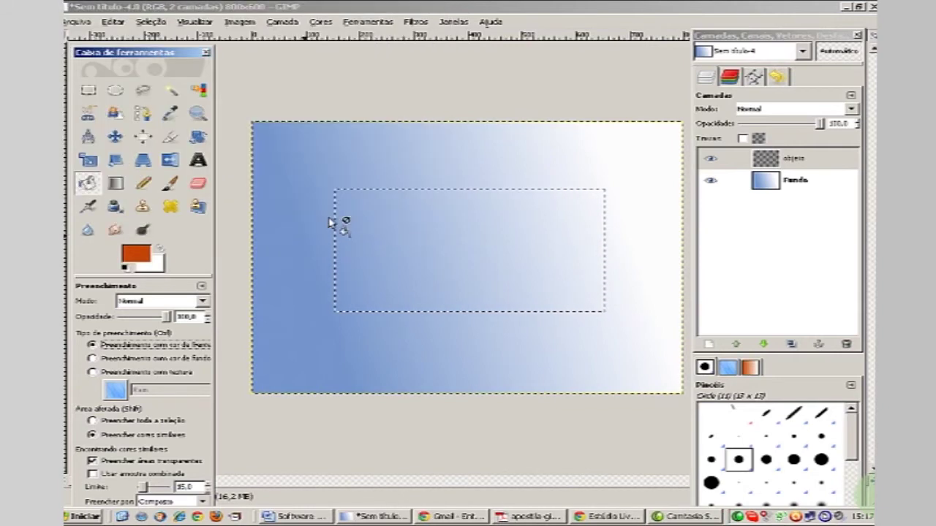
pyautogui.click(442, 231)
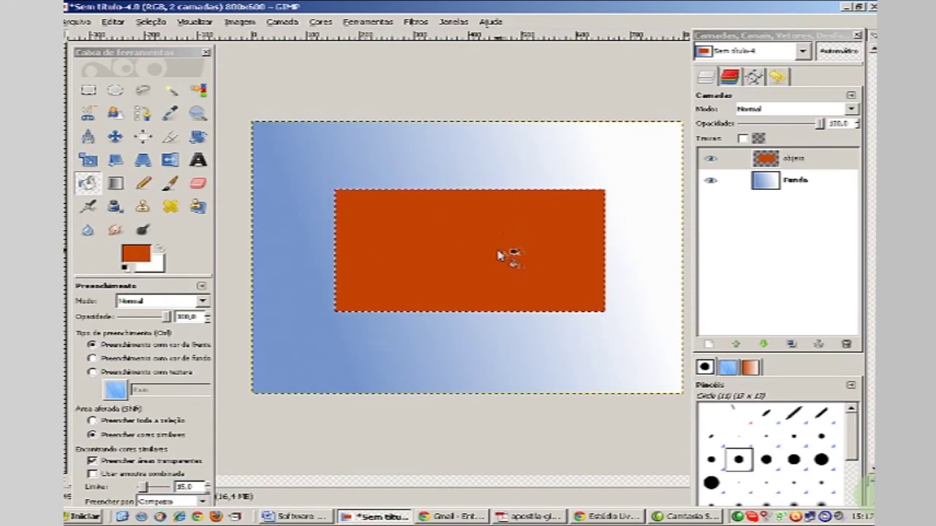
# Clear the marquee around the orange-red rectangle with Select > None
pyautogui.moveTo(766, 158); pyautogui.dragTo(545, 274)
pyautogui.moveTo(544, 274)
pyautogui.mouseDown()
pyautogui.moveTo(217, 124)
pyautogui.moveTo(449, 205)
pyautogui.mouseUp()
pyautogui.moveTo(344, 212)
pyautogui.mouseDown()
pyautogui.moveTo(605, 197)
pyautogui.moveTo(256, 174)
pyautogui.mouseUp()
pyautogui.click(151, 22)
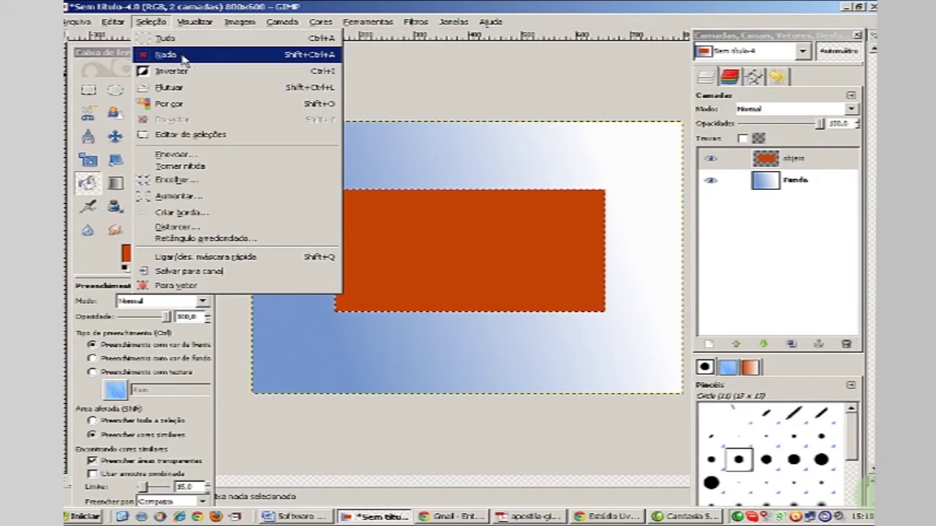
pyautogui.click(184, 56)
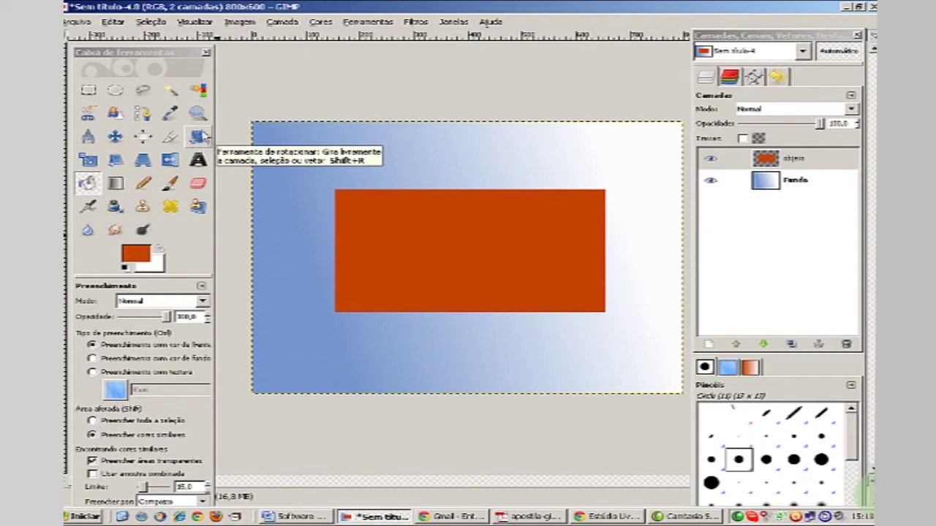
# Rotate the objeto layer by roughly -16.65° so the rectangle tilts diagonally
pyautogui.click(198, 137)
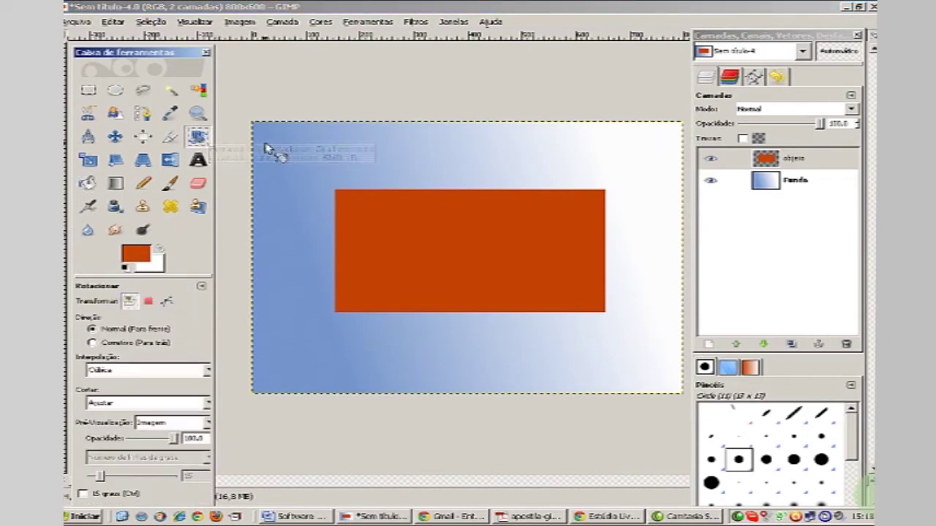
pyautogui.click(487, 251)
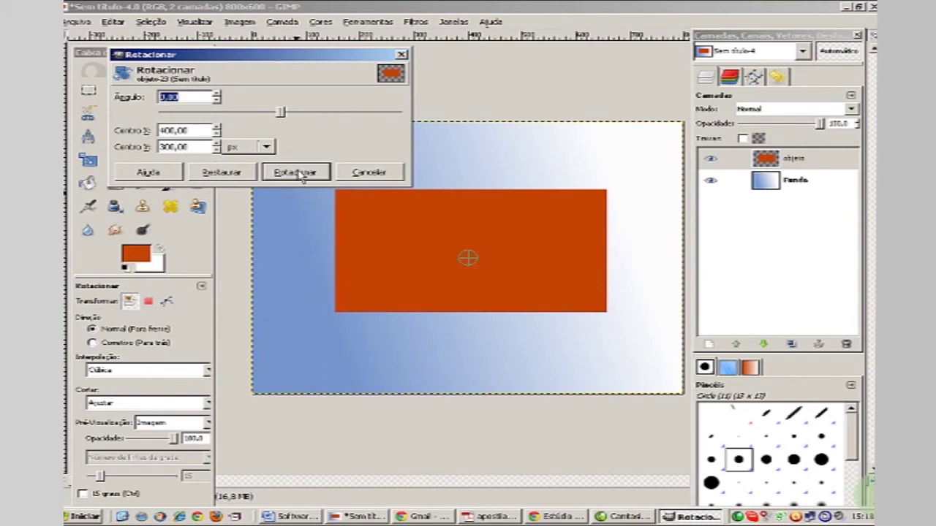
pyautogui.moveTo(407, 246)
pyautogui.mouseDown()
pyautogui.moveTo(394, 257)
pyautogui.moveTo(430, 296)
pyautogui.moveTo(409, 259)
pyautogui.moveTo(429, 299)
pyautogui.moveTo(328, 299)
pyautogui.moveTo(287, 171)
pyautogui.mouseUp()
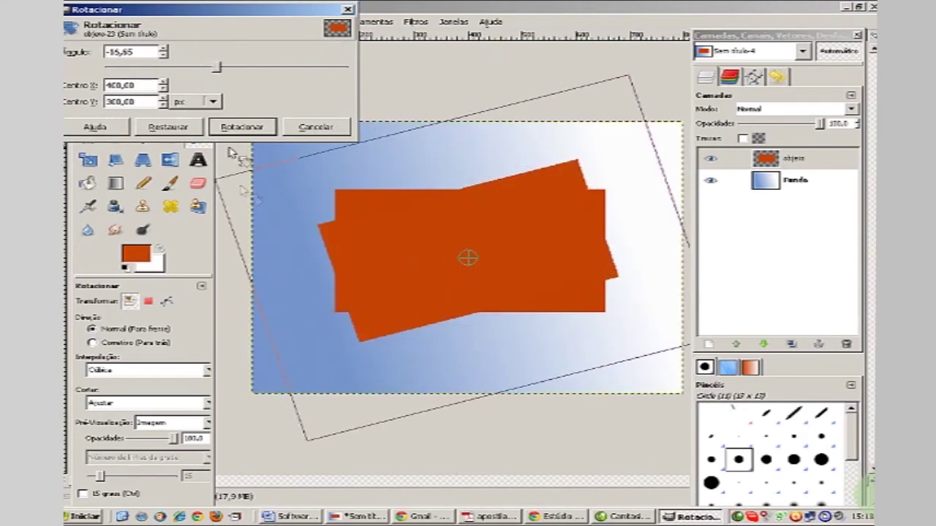
pyautogui.click(241, 127)
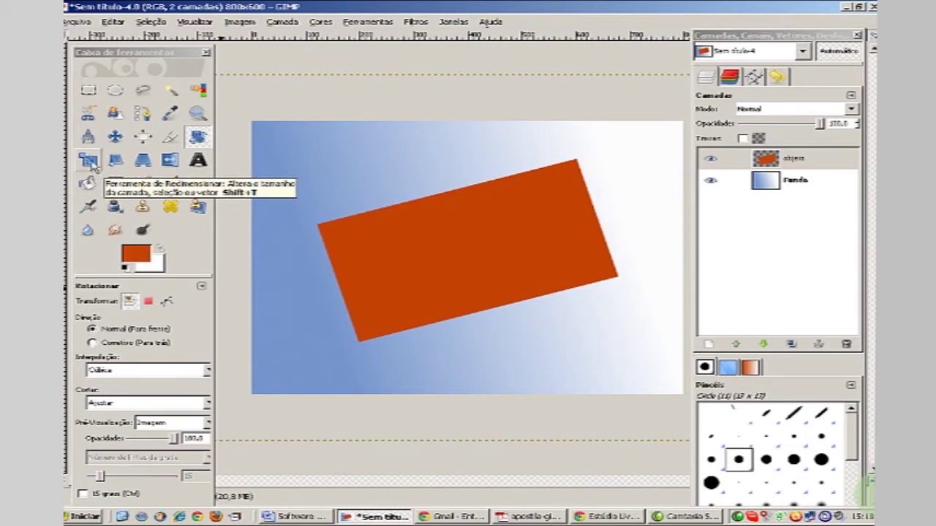
# Scale the tilted rectangle layer down to about 724×592 pixels
pyautogui.click(88, 160)
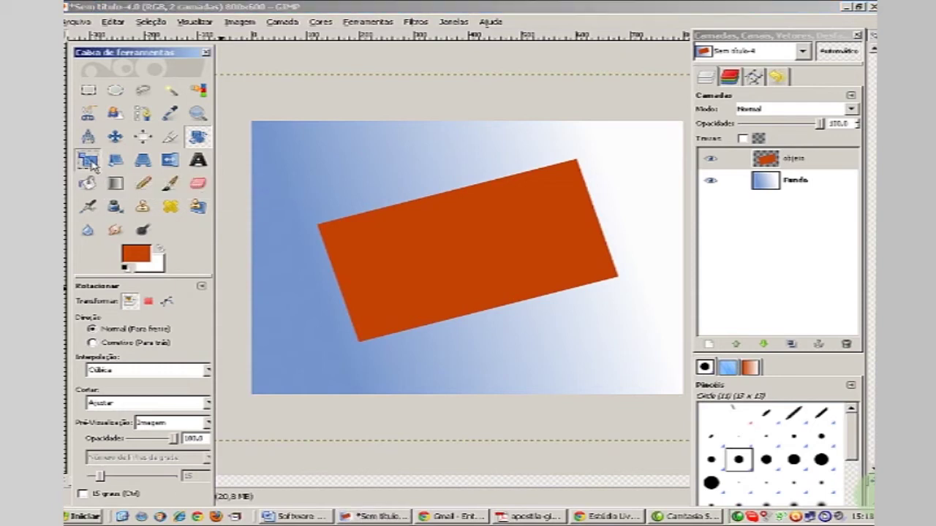
pyautogui.click(371, 341)
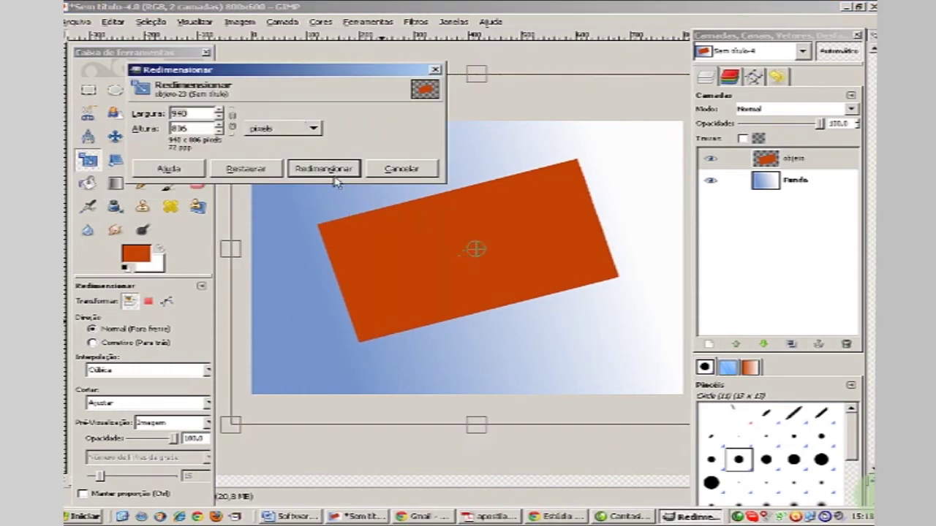
pyautogui.moveTo(234, 419)
pyautogui.mouseDown()
pyautogui.moveTo(290, 387)
pyautogui.moveTo(298, 369)
pyautogui.mouseUp()
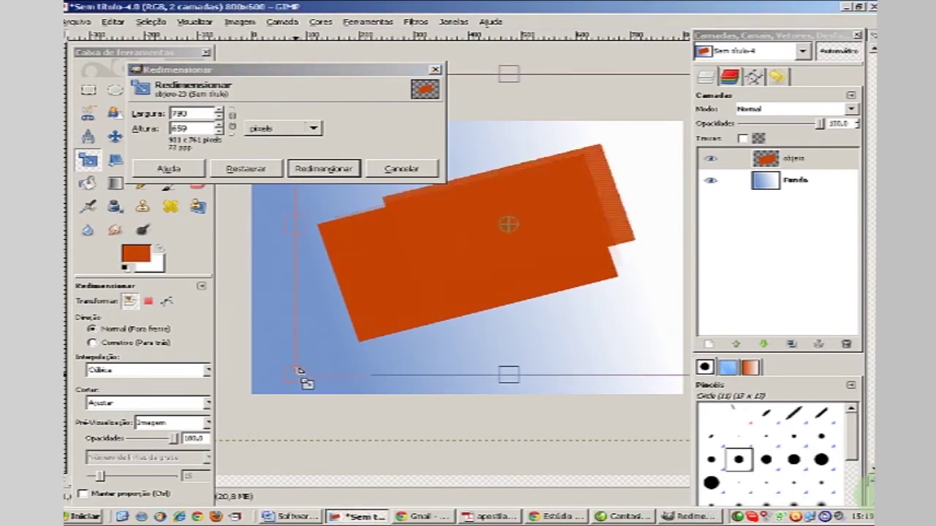
pyautogui.moveTo(297, 369)
pyautogui.mouseDown()
pyautogui.moveTo(334, 351)
pyautogui.moveTo(331, 340)
pyautogui.mouseUp()
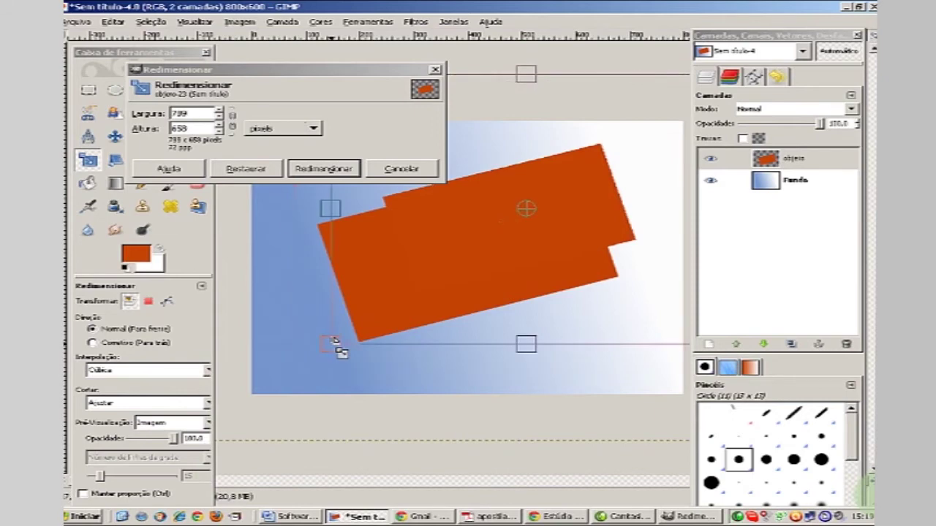
pyautogui.click(335, 170)
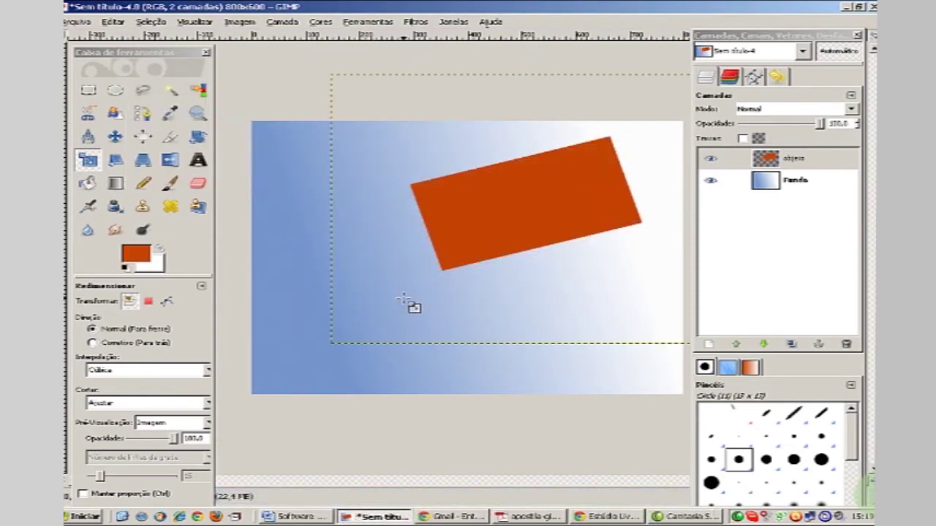
# Shear the rectangle horizontally by about -250 into a slanted parallelogram
pyautogui.click(116, 161)
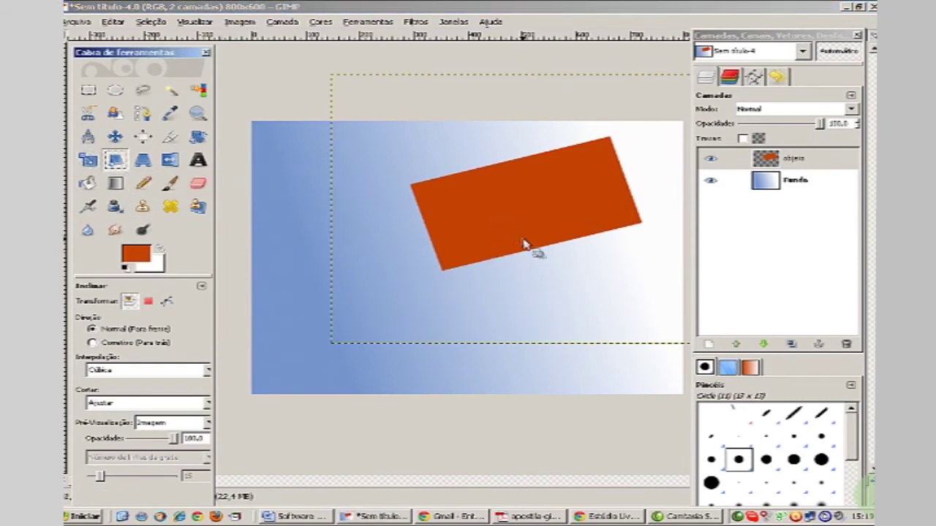
pyautogui.moveTo(523, 244); pyautogui.dragTo(382, 246)
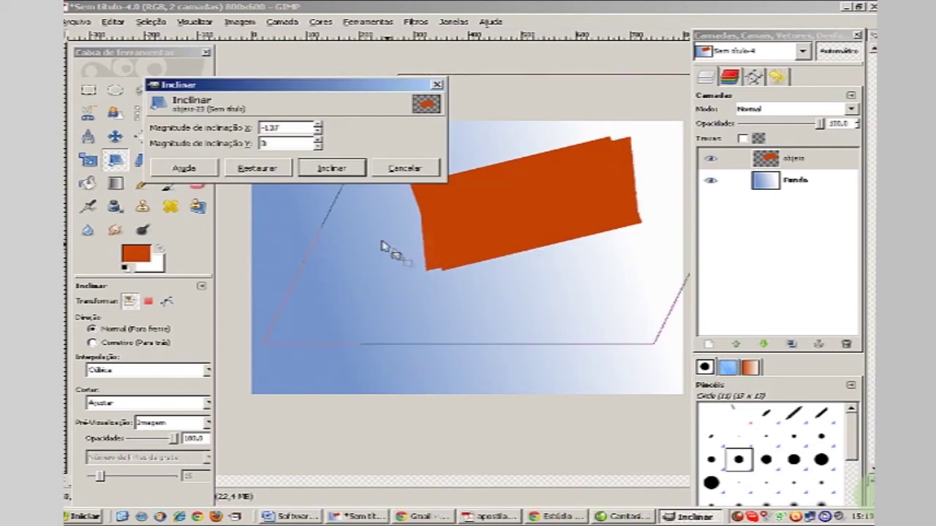
pyautogui.moveTo(365, 236)
pyautogui.mouseDown()
pyautogui.moveTo(337, 220)
pyautogui.moveTo(521, 244)
pyautogui.mouseUp()
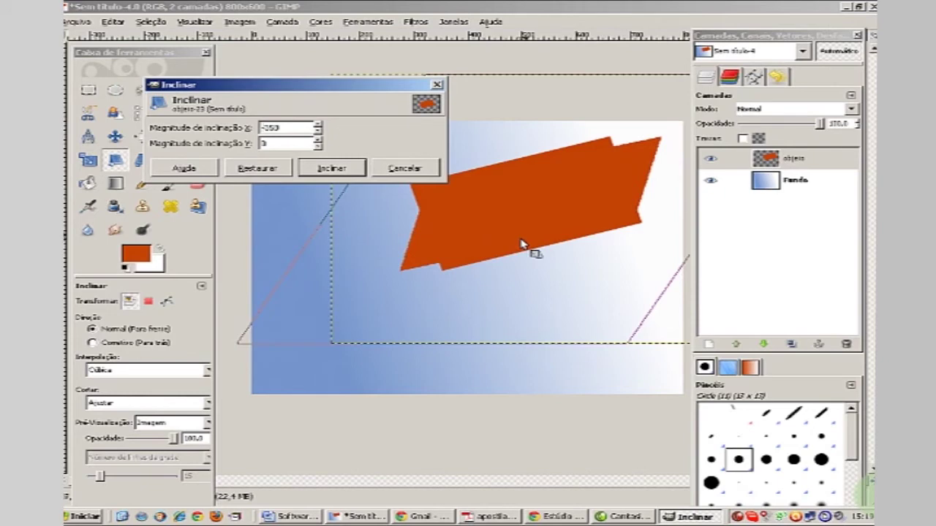
pyautogui.click(349, 171)
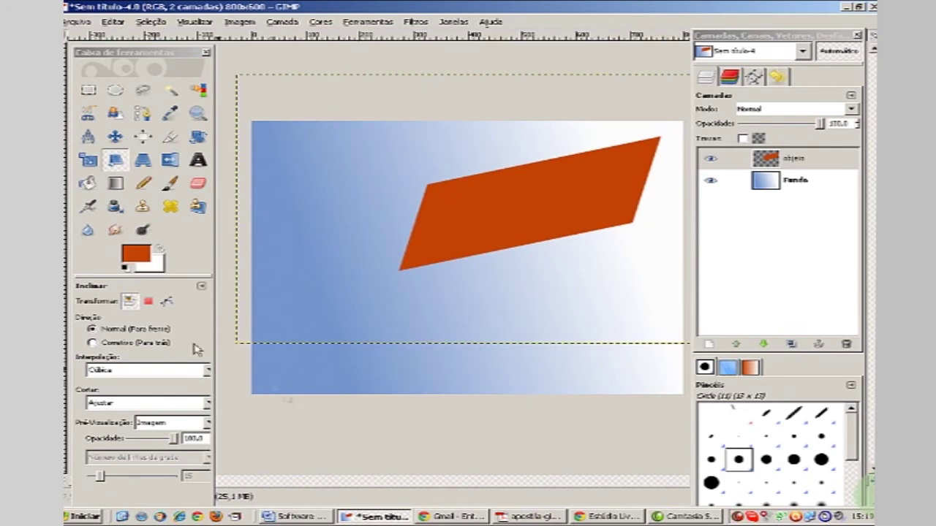
# Apply a perspective transform pulling the orange shape's corner up and right
pyautogui.click(147, 166)
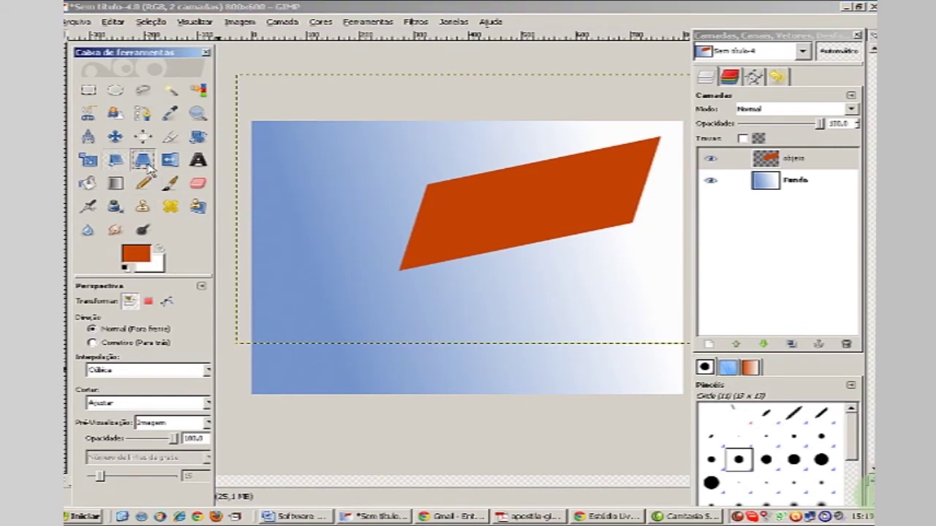
pyautogui.click(529, 209)
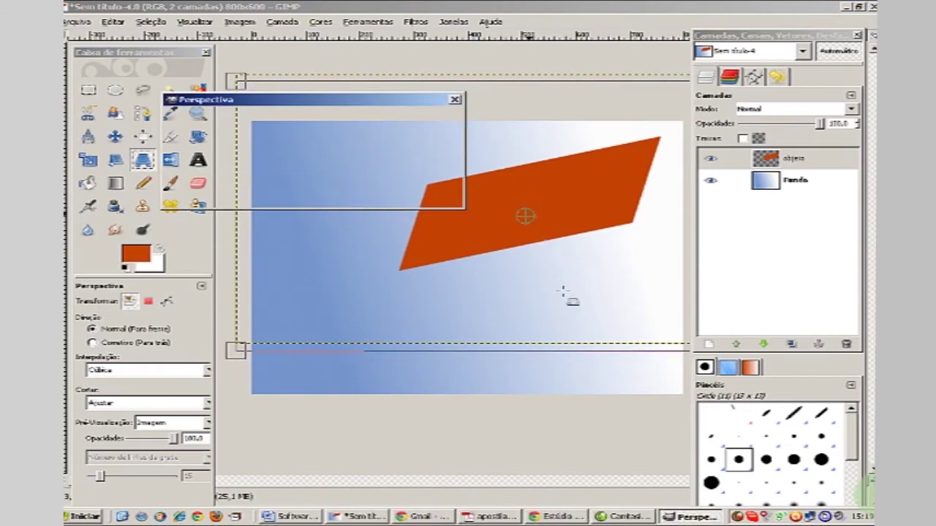
pyautogui.moveTo(653, 251); pyautogui.dragTo(652, 127)
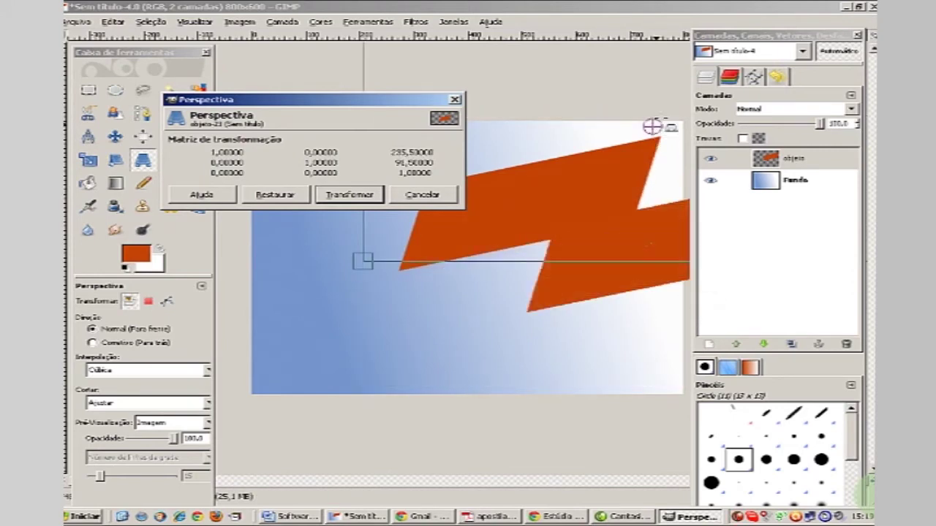
pyautogui.click(350, 194)
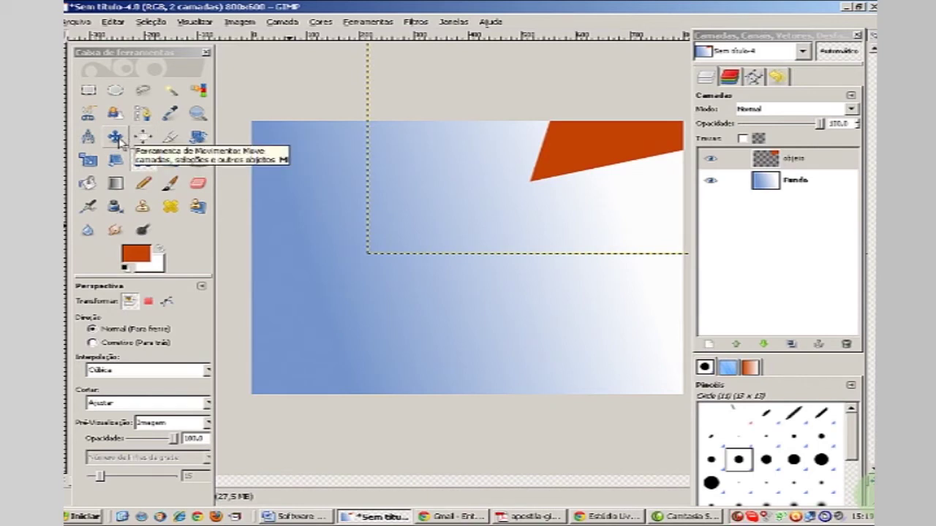
# Move the orange shape down into the middle of the gradient canvas
pyautogui.click(115, 137)
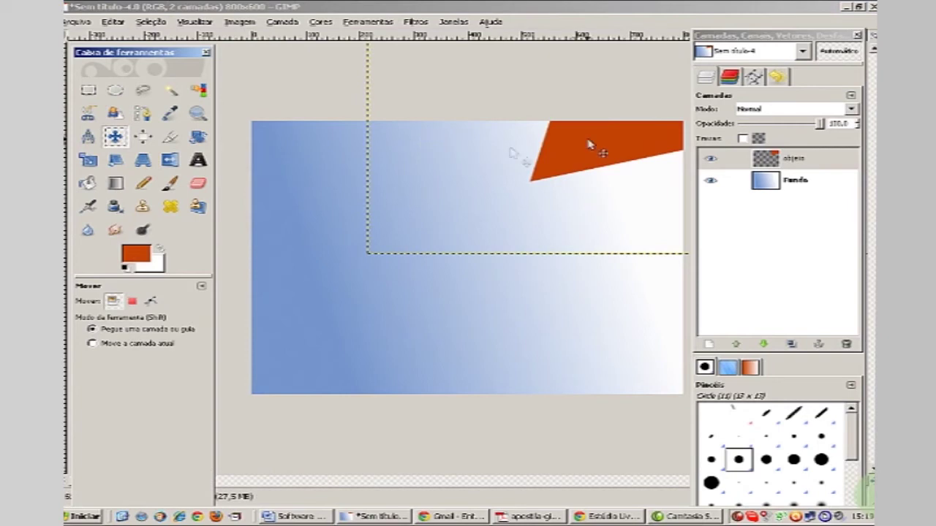
pyautogui.moveTo(590, 146); pyautogui.dragTo(469, 229)
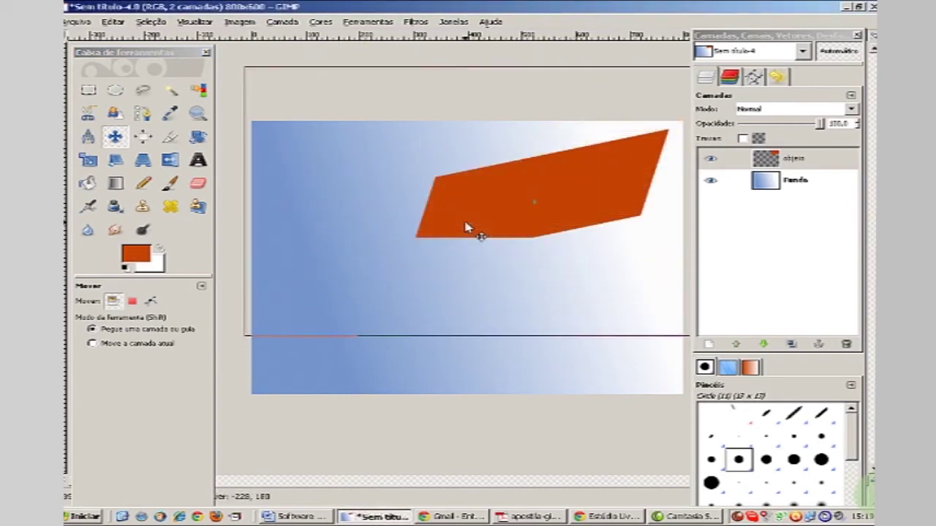
pyautogui.moveTo(522, 212); pyautogui.dragTo(472, 252)
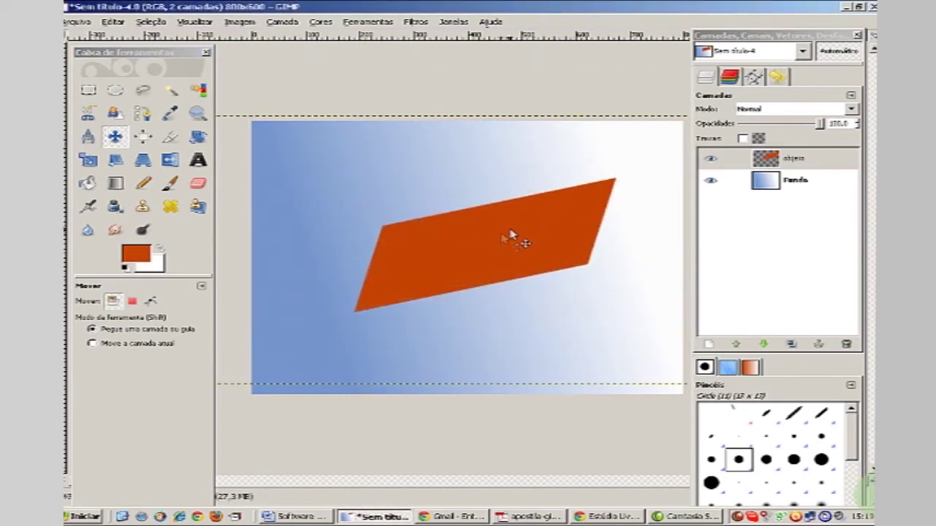
pyautogui.moveTo(529, 233); pyautogui.dragTo(536, 248)
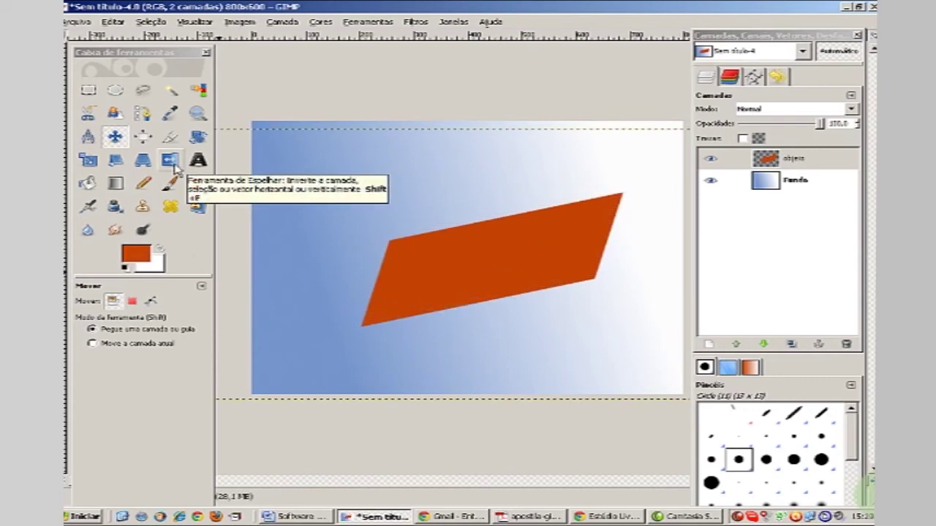
# Flip the orange parallelogram horizontally with the Flip tool
pyautogui.click(174, 165)
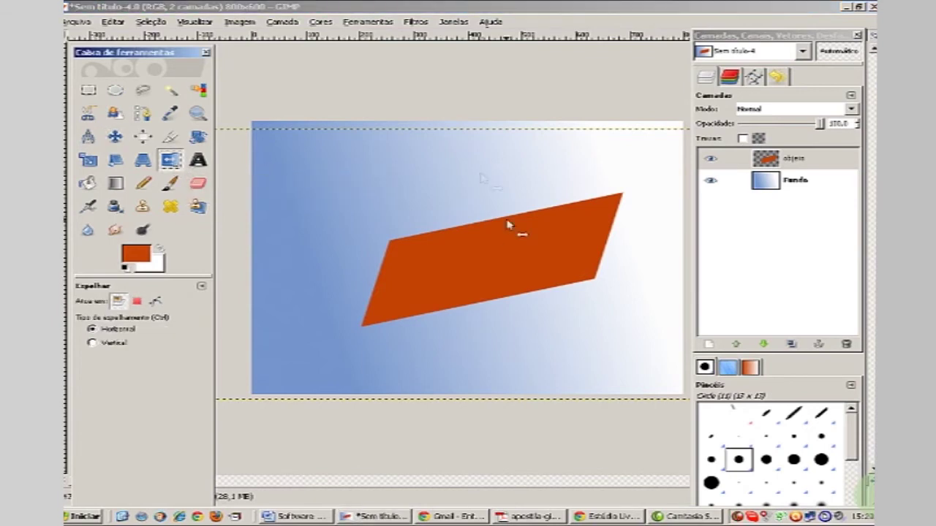
pyautogui.click(532, 268)
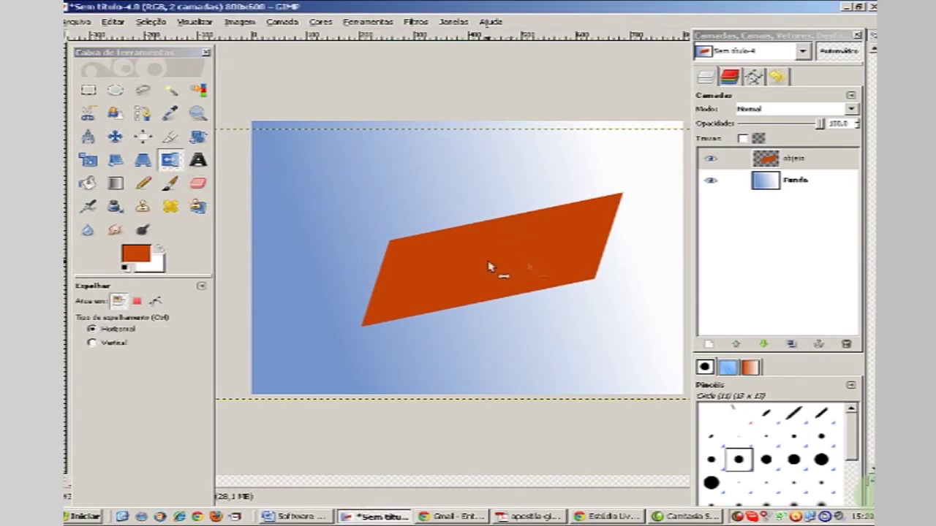
pyautogui.click(563, 278)
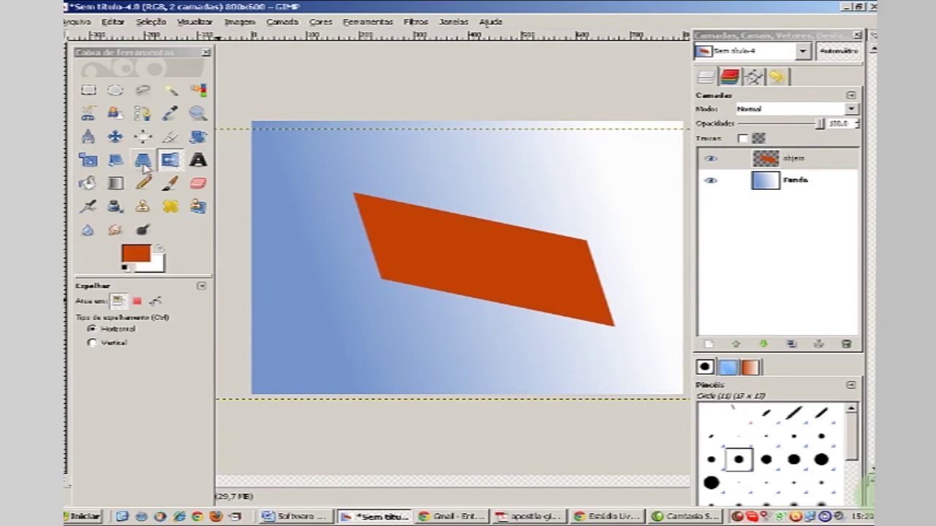
# Cycle through the Scale, Shear and Perspective tools, ending back on Flip
pyautogui.click(86, 162)
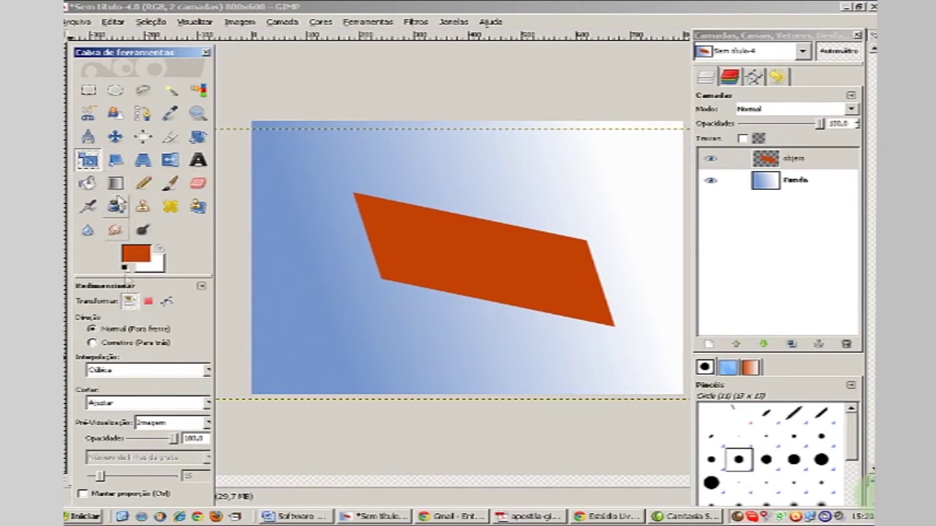
pyautogui.click(117, 163)
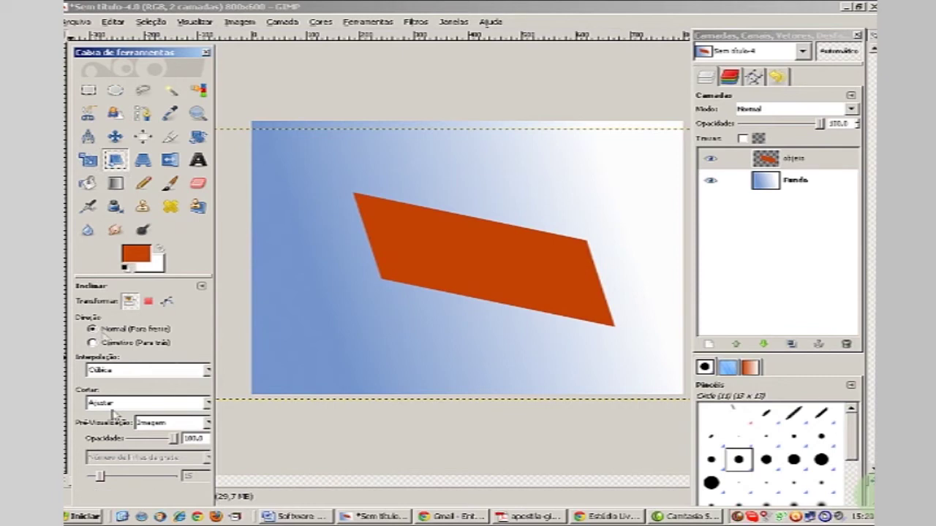
pyautogui.click(142, 159)
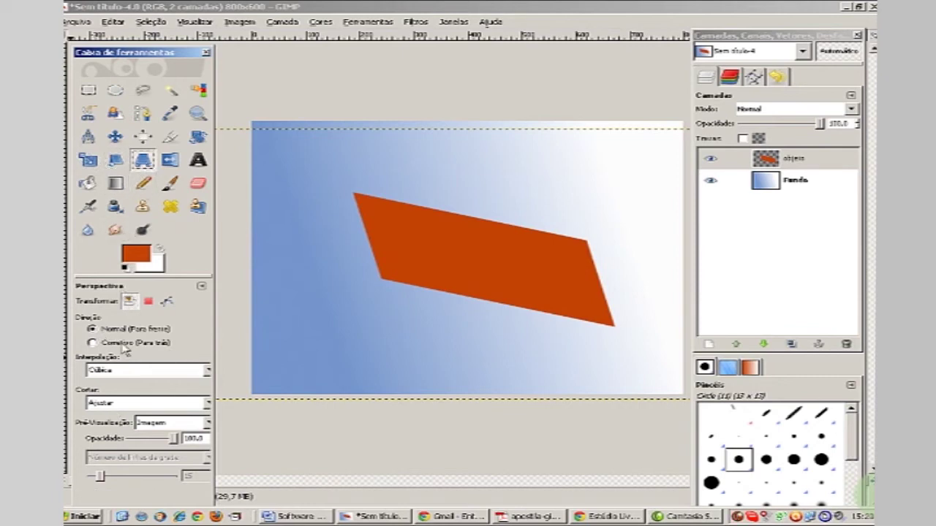
pyautogui.click(169, 160)
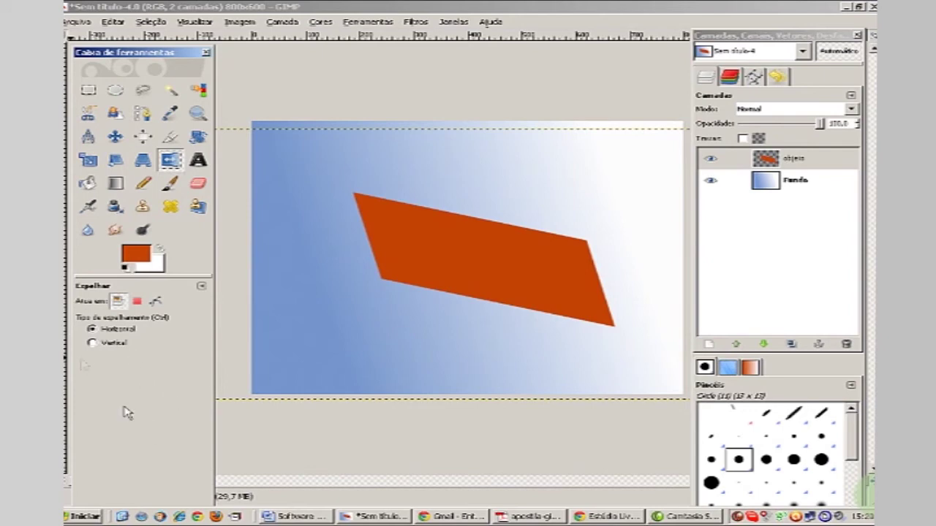
# Flip the parallelogram vertically, then make the Fundo background layer active
pyautogui.click(103, 344)
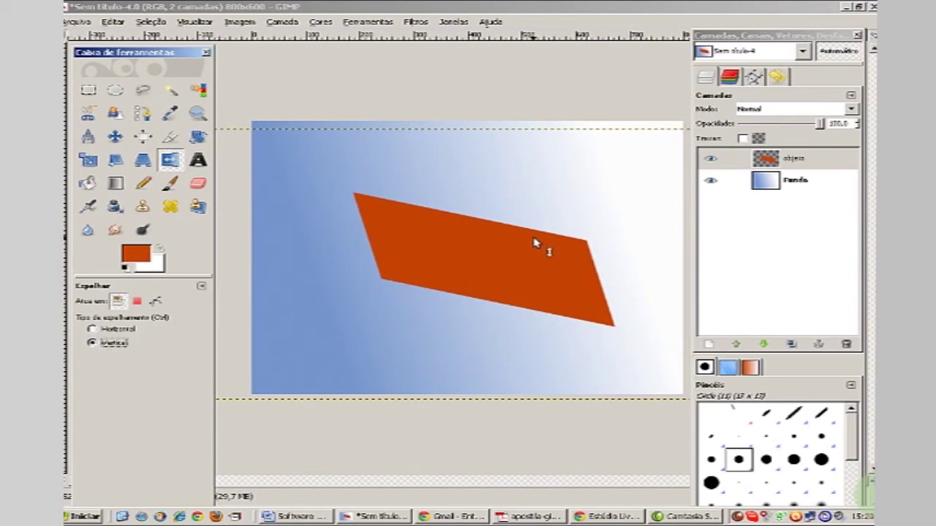
pyautogui.click(486, 249)
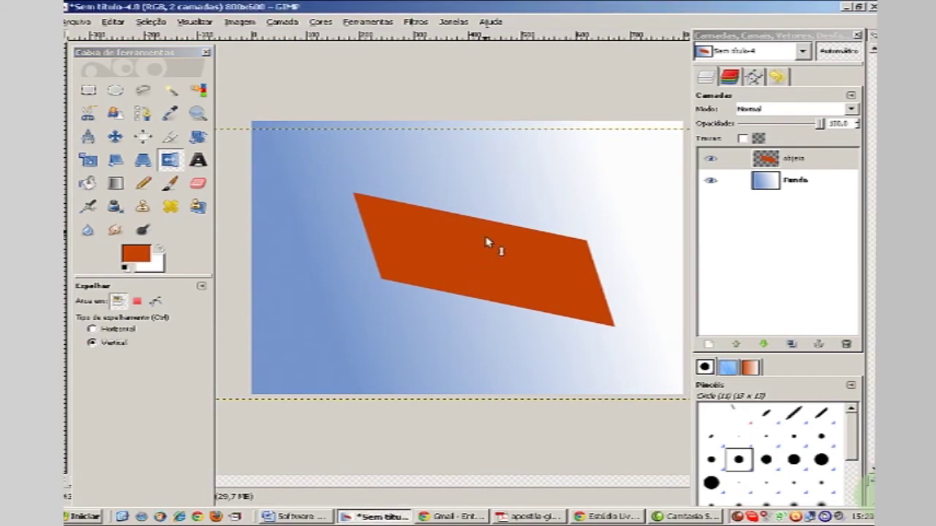
pyautogui.click(487, 177)
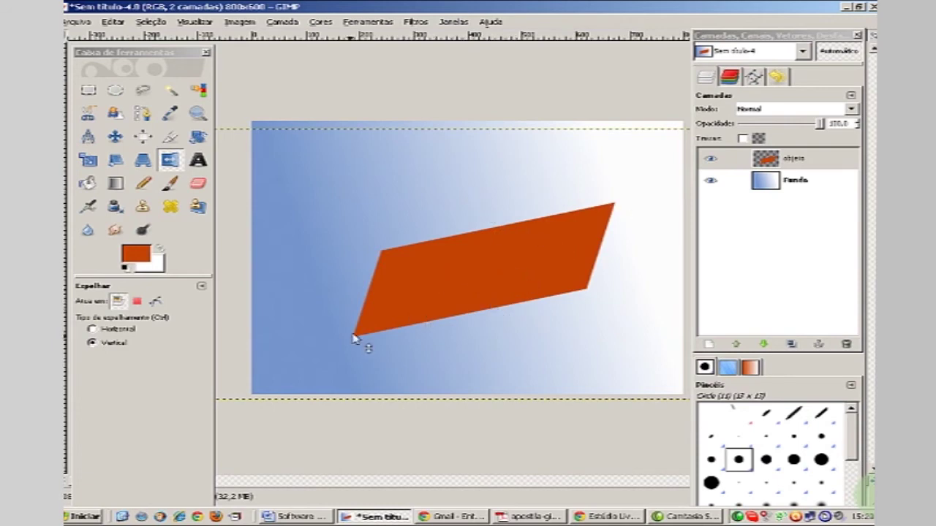
pyautogui.click(824, 185)
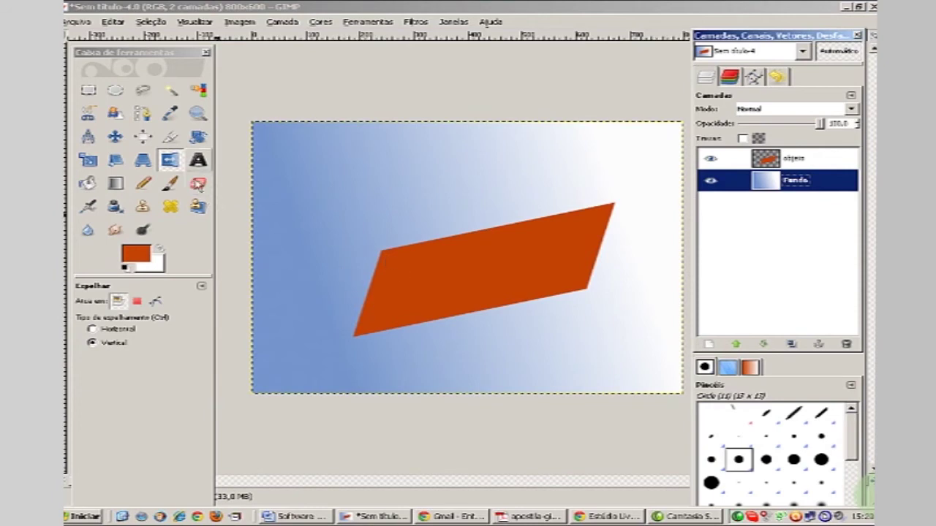
# Add a text layer reading 'Aula sobre GIMP' in orange-red italic across the parallelogram
pyautogui.click(200, 166)
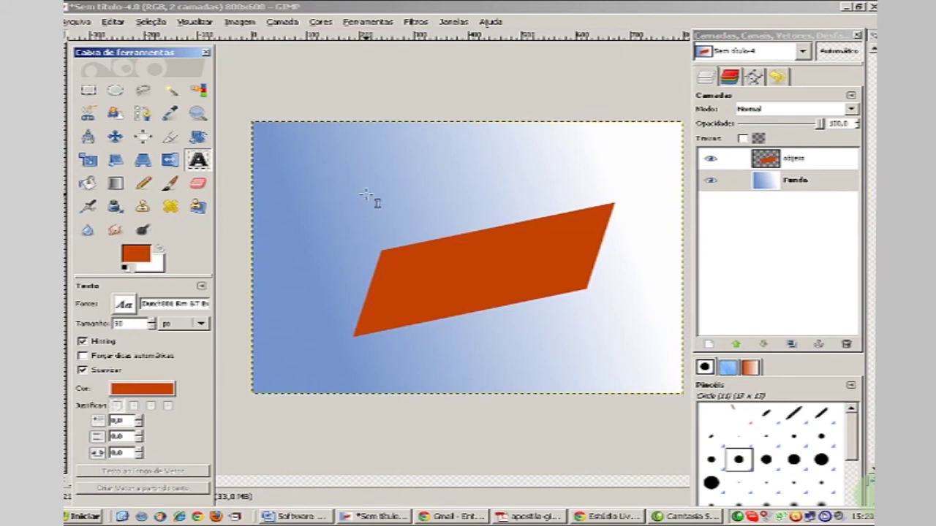
pyautogui.click(365, 195)
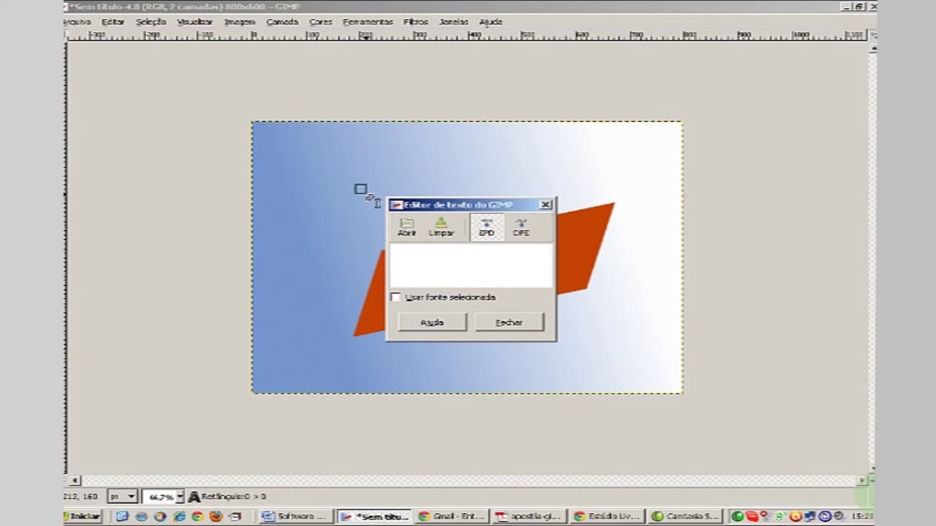
pyautogui.write('Aula ')
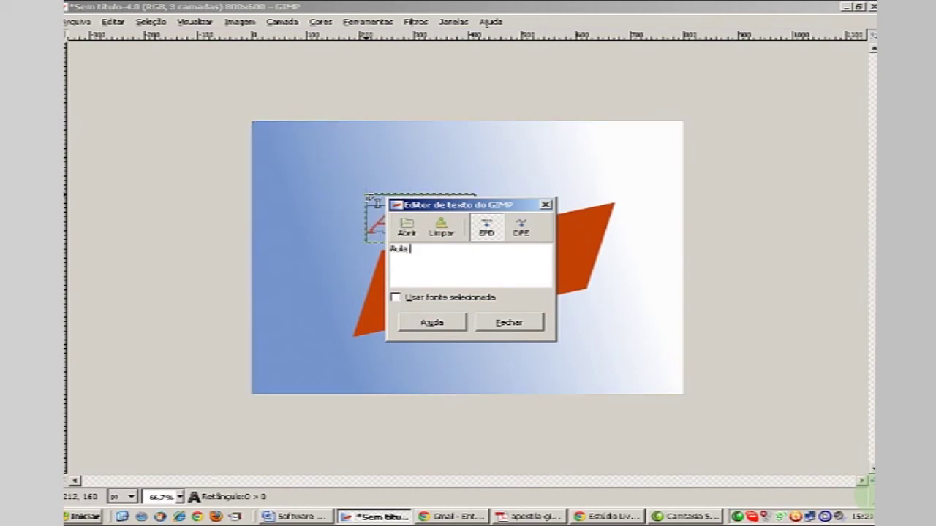
pyautogui.write('sobre ')
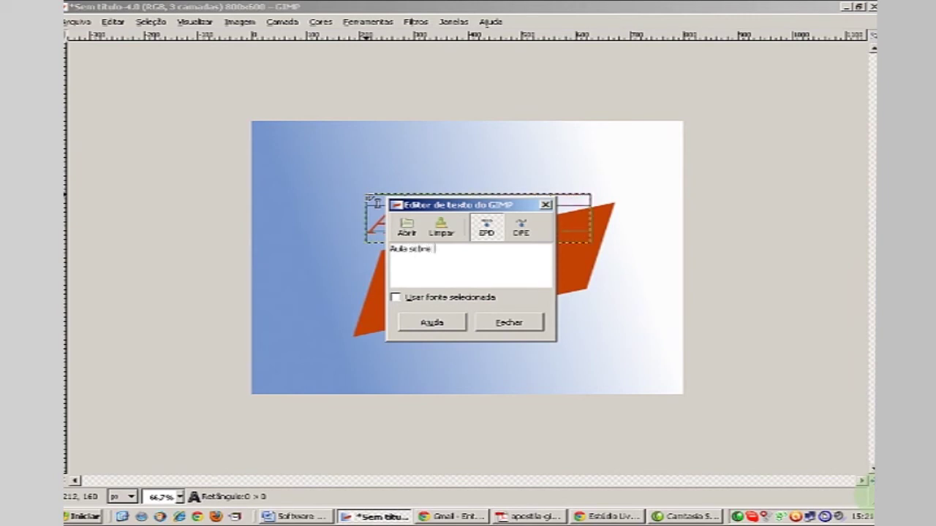
pyautogui.write('GIMP')
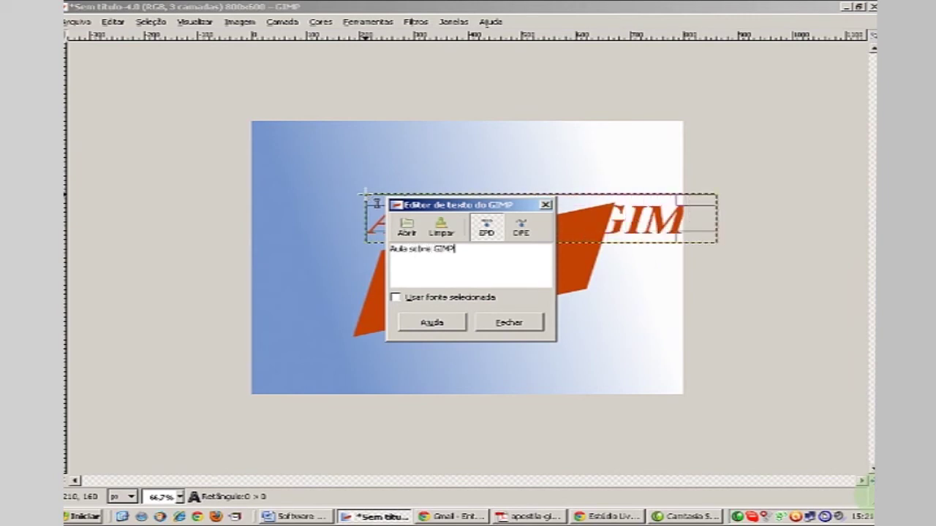
pyautogui.click(534, 328)
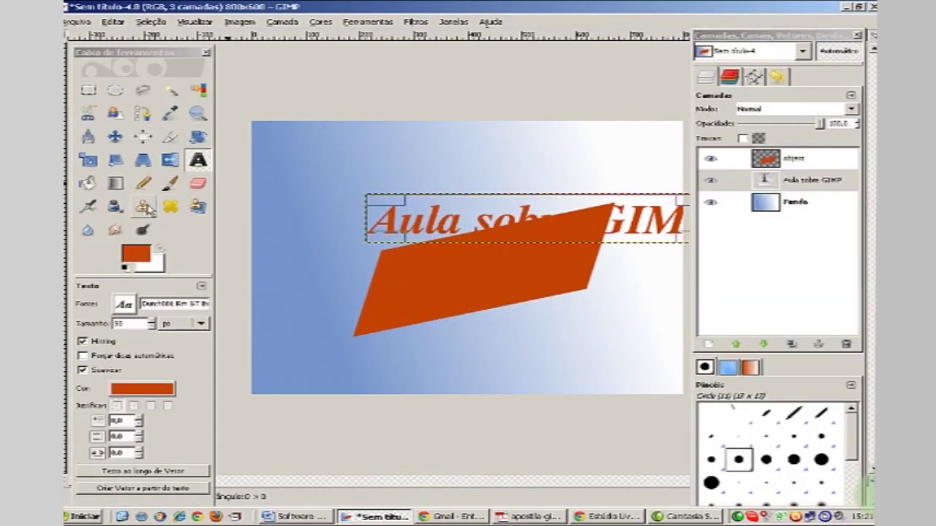
pyautogui.click(117, 139)
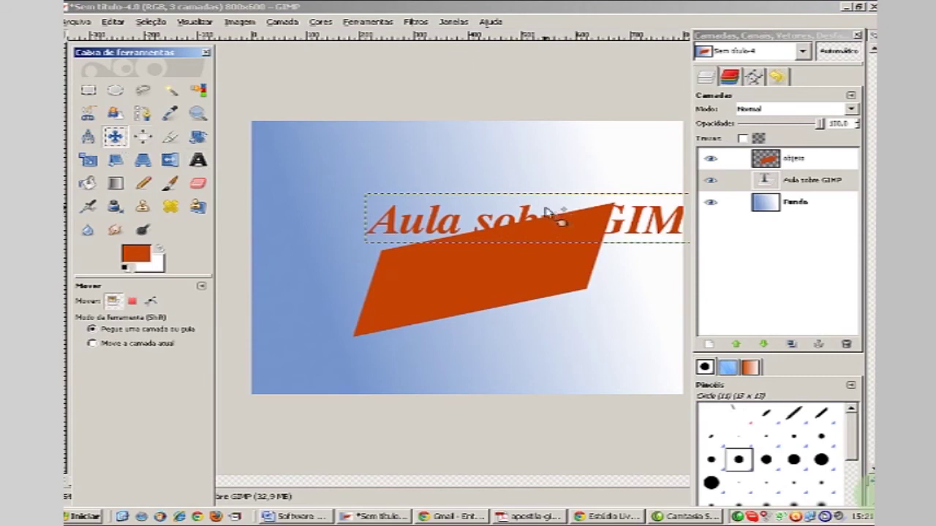
# Drag the caption below the parallelogram and move the objeto parallelogram higher
pyautogui.moveTo(527, 210)
pyautogui.mouseDown()
pyautogui.moveTo(513, 209)
pyautogui.moveTo(461, 353)
pyautogui.mouseUp()
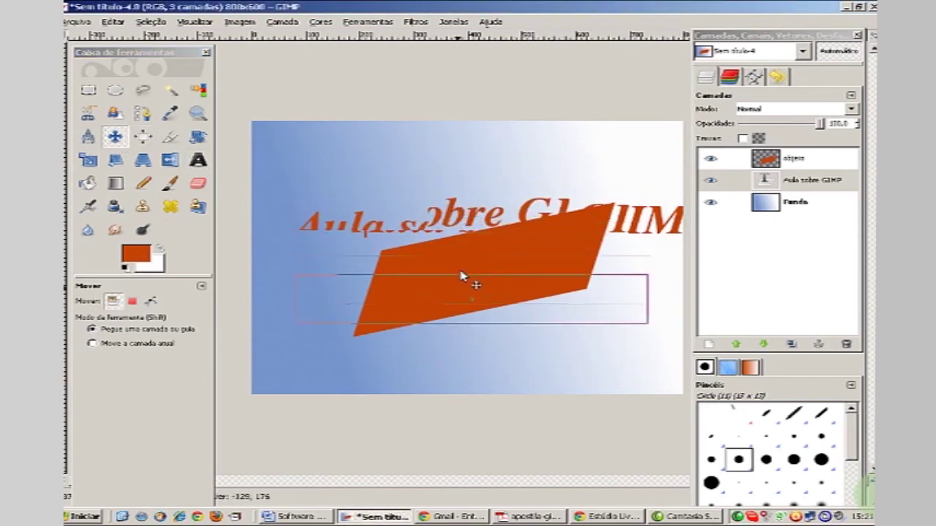
pyautogui.moveTo(460, 353); pyautogui.dragTo(466, 358)
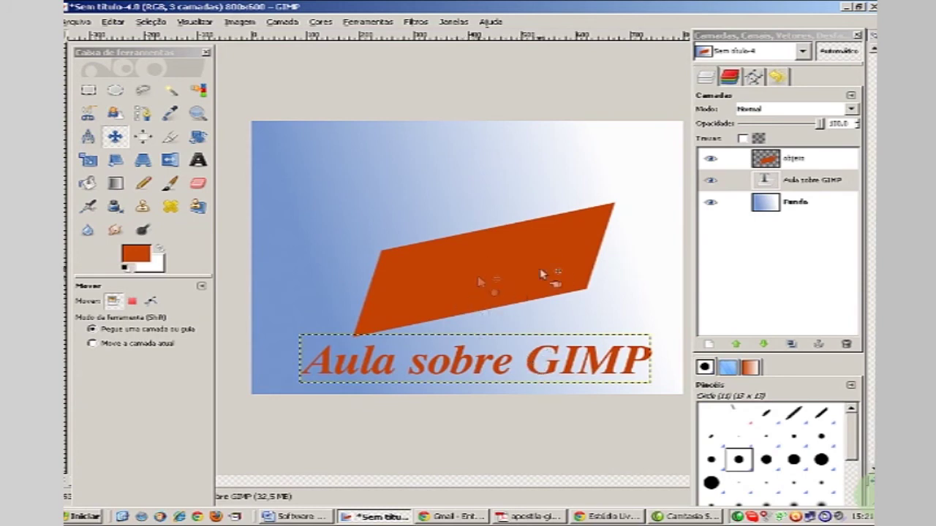
pyautogui.click(753, 163)
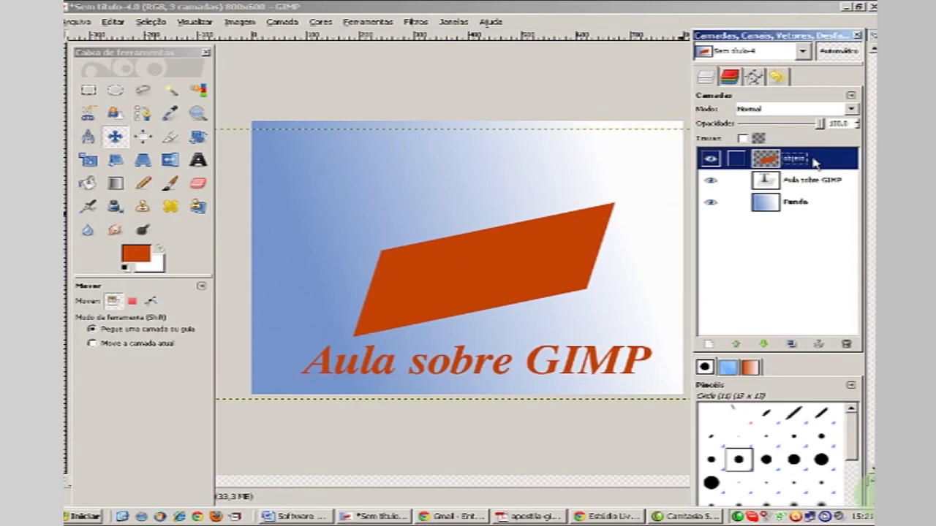
pyautogui.moveTo(531, 294); pyautogui.dragTo(538, 240)
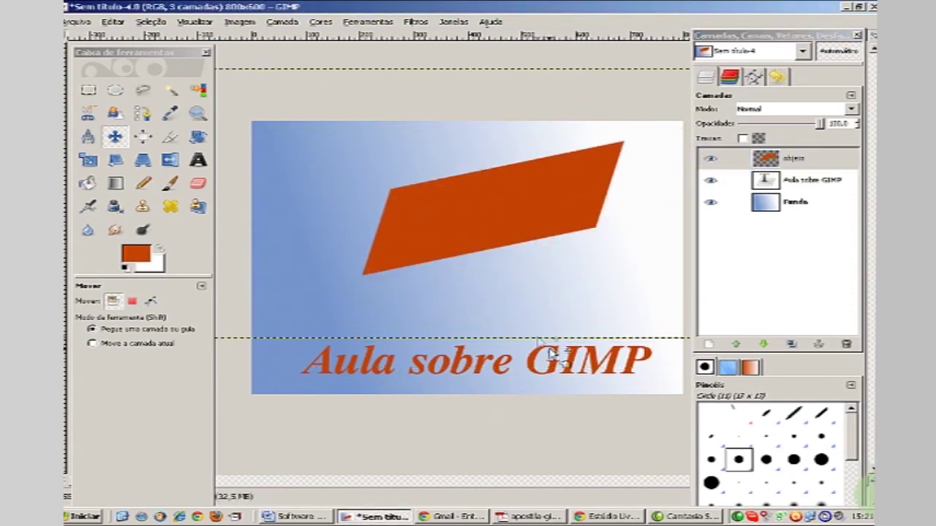
# Undo the accidental background shift and nudge the caption up just under the parallelogram
pyautogui.click(828, 184)
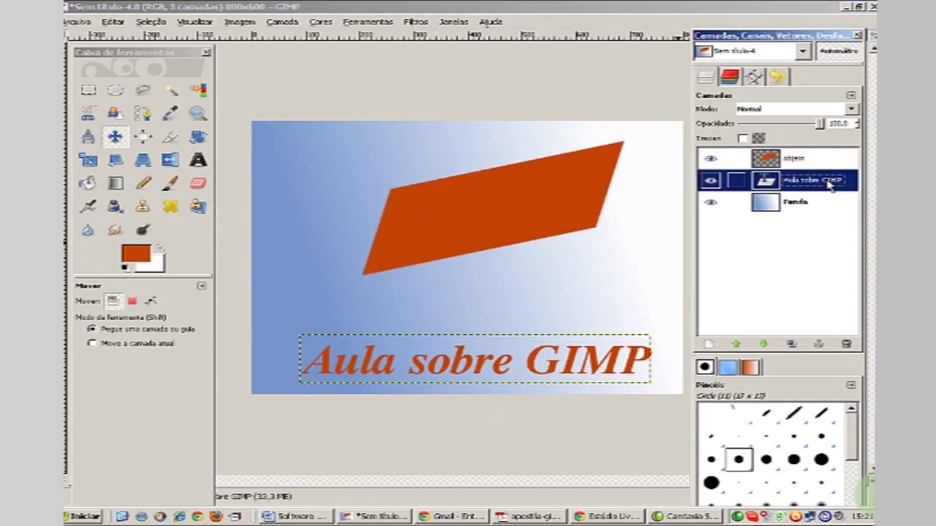
pyautogui.moveTo(544, 384); pyautogui.dragTo(544, 368)
pyautogui.click(550, 370)
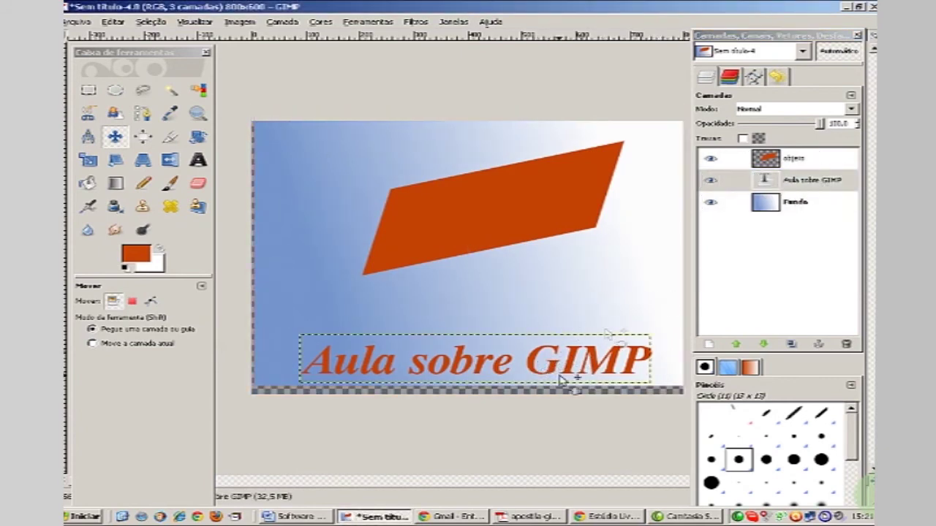
pyautogui.moveTo(563, 375); pyautogui.dragTo(567, 356)
pyautogui.click(567, 356)
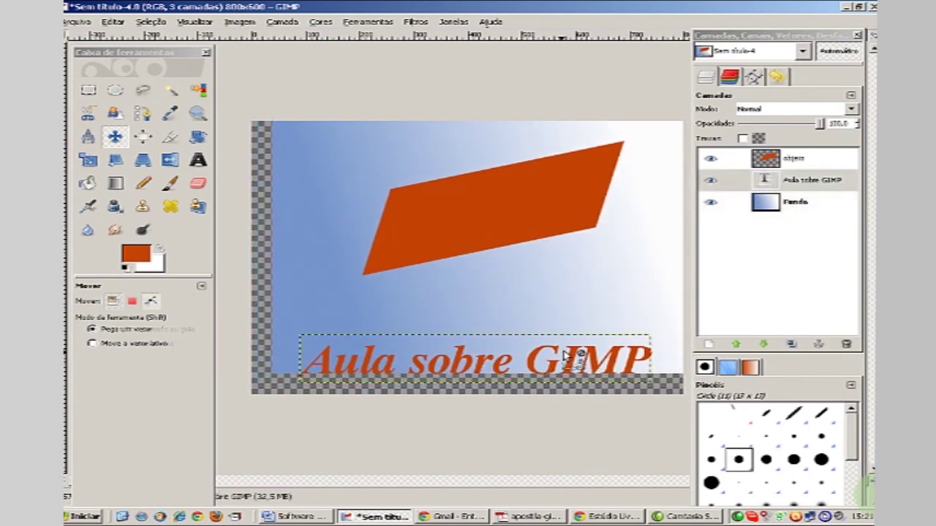
pyautogui.hotkey('ctrl', 'z')
pyautogui.hotkey('ctrl', 'z')
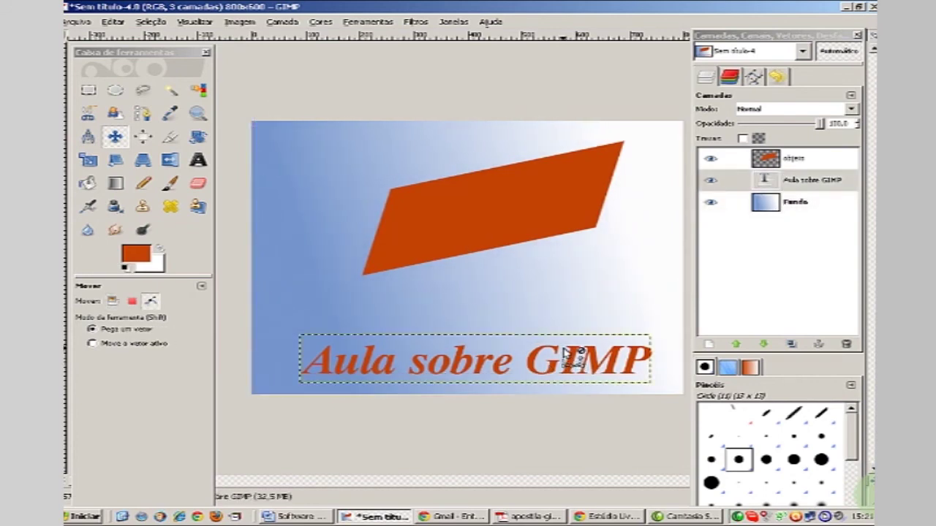
pyautogui.moveTo(589, 359); pyautogui.dragTo(607, 333)
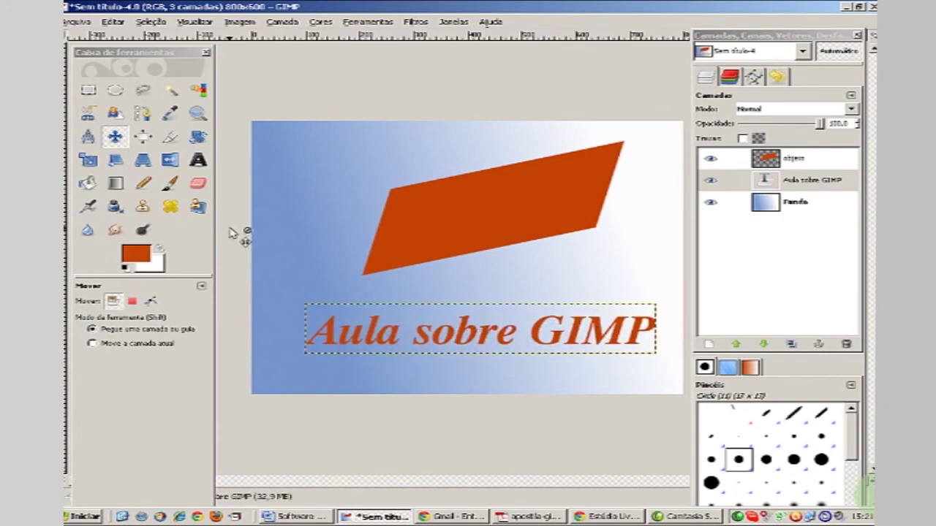
pyautogui.click(202, 167)
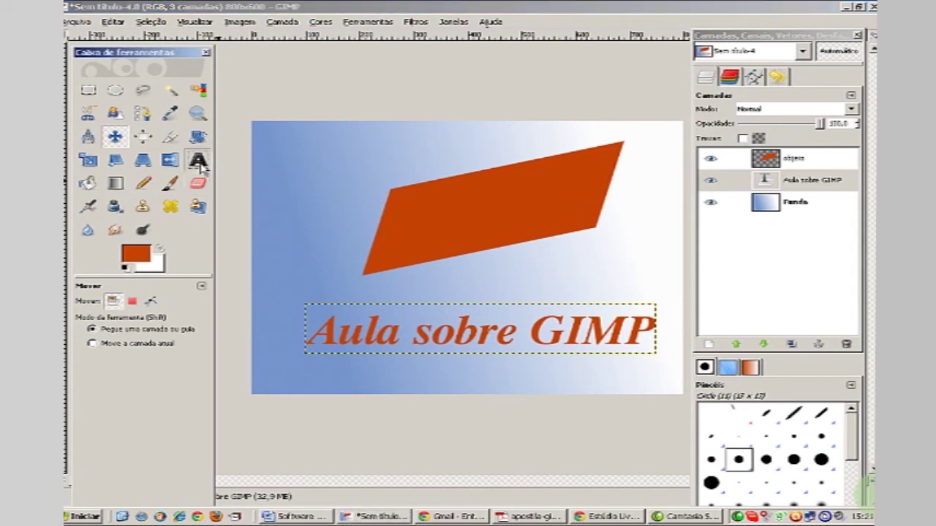
# Change the caption's font to Lithograph Wd
pyautogui.click(201, 166)
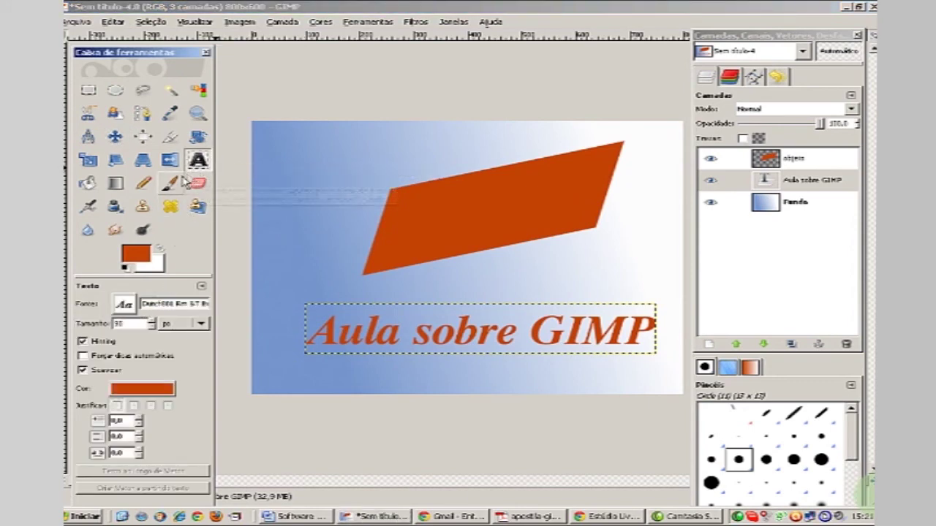
pyautogui.click(337, 339)
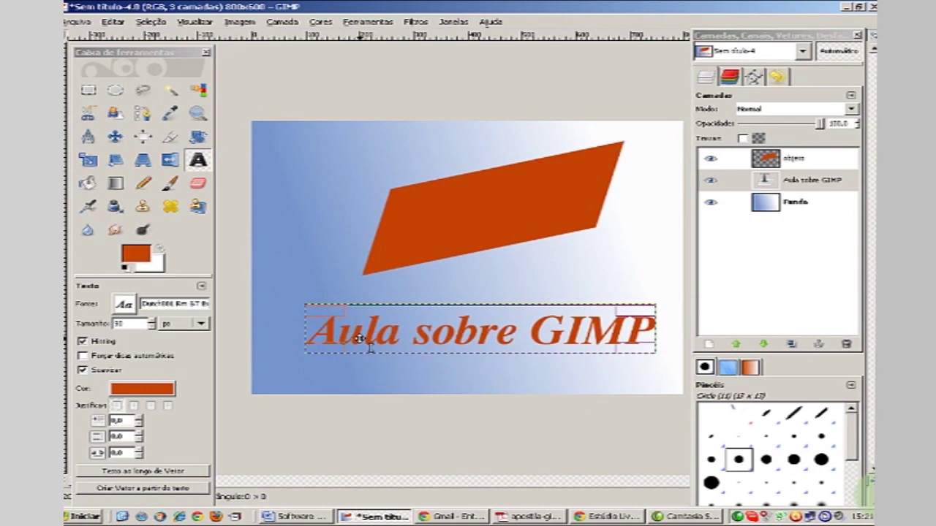
pyautogui.click(129, 305)
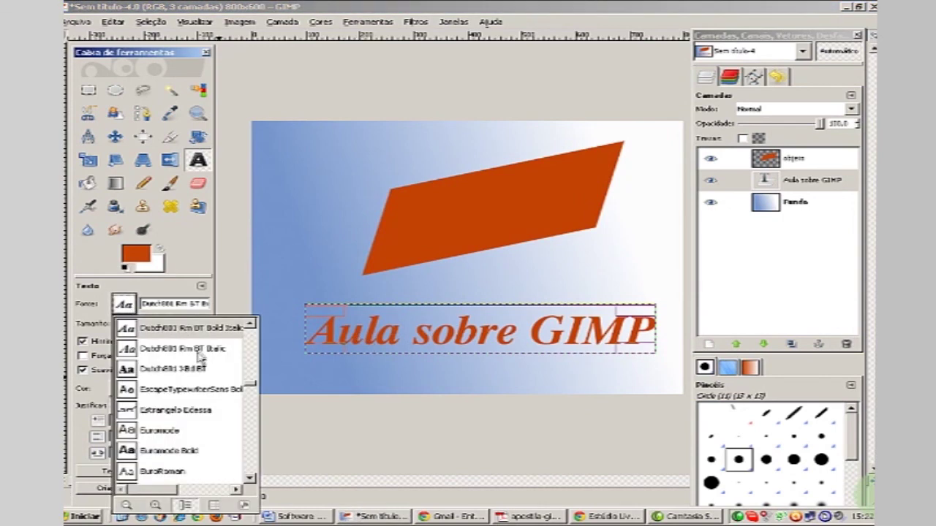
pyautogui.moveTo(251, 389); pyautogui.dragTo(253, 396)
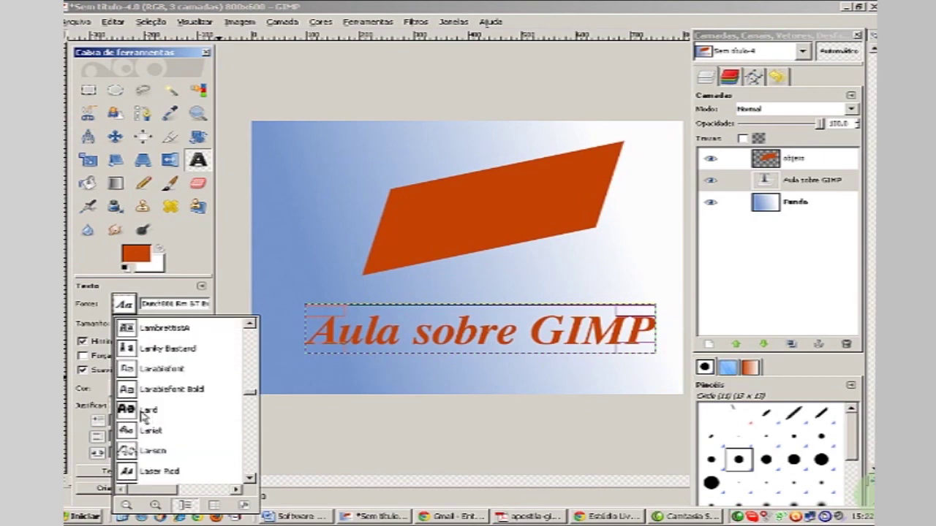
pyautogui.moveTo(253, 395); pyautogui.dragTo(258, 414)
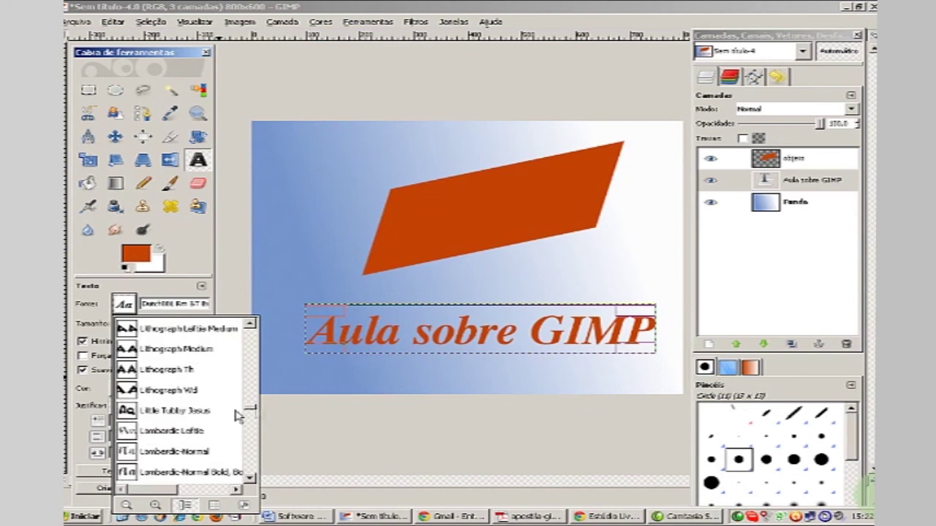
pyautogui.click(159, 395)
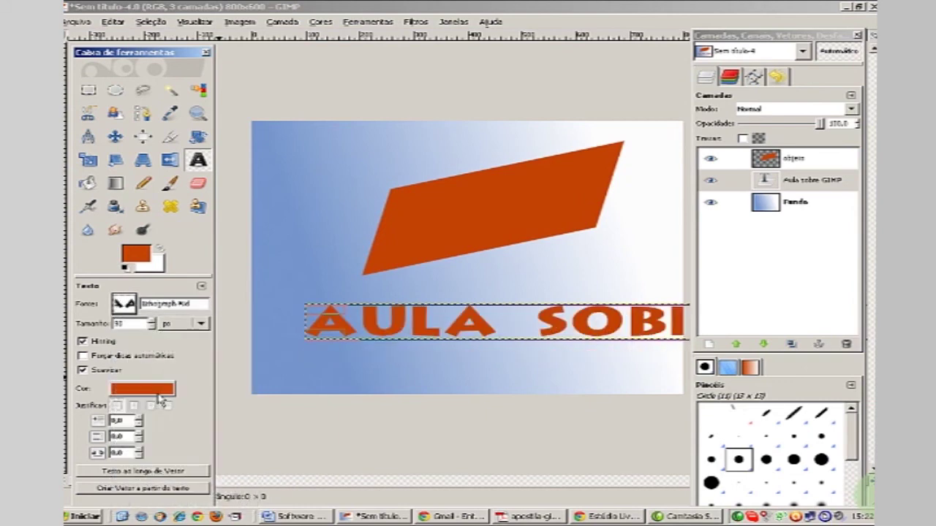
# Set the caption's Tamanho to 40 so it fits on one line, then bring up the text colour chooser
pyautogui.click(152, 326)
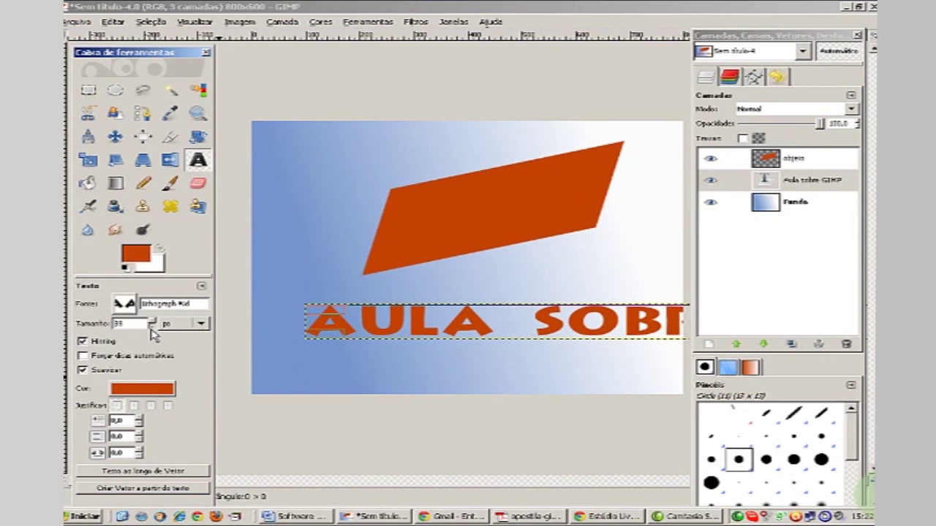
pyautogui.click(151, 327)
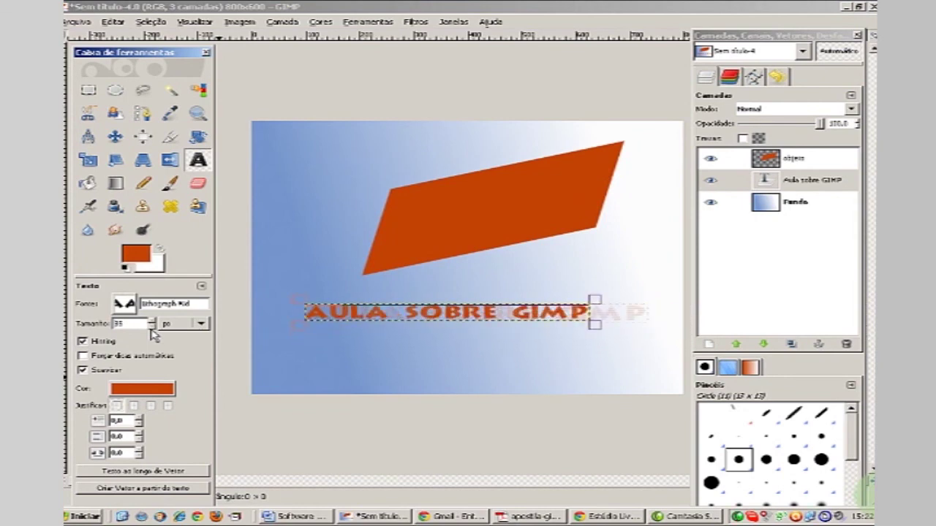
pyautogui.click(152, 321)
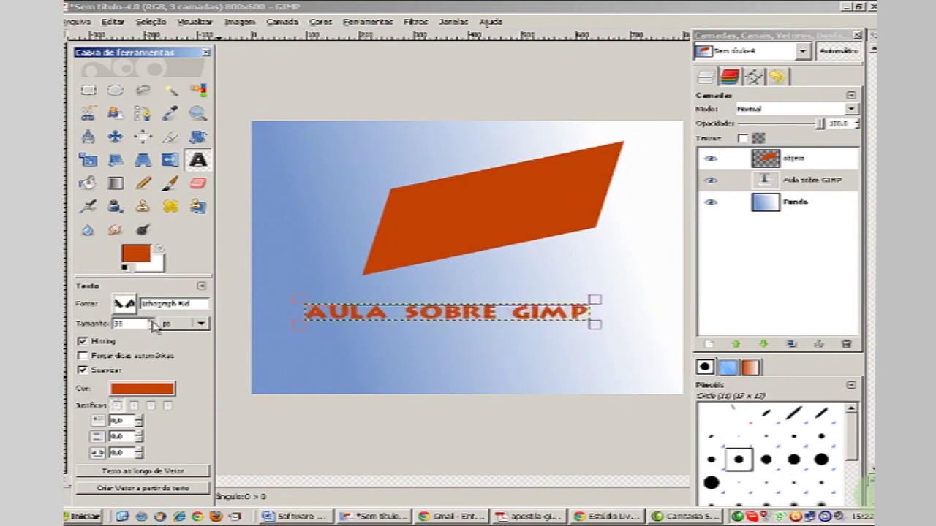
pyautogui.click(145, 393)
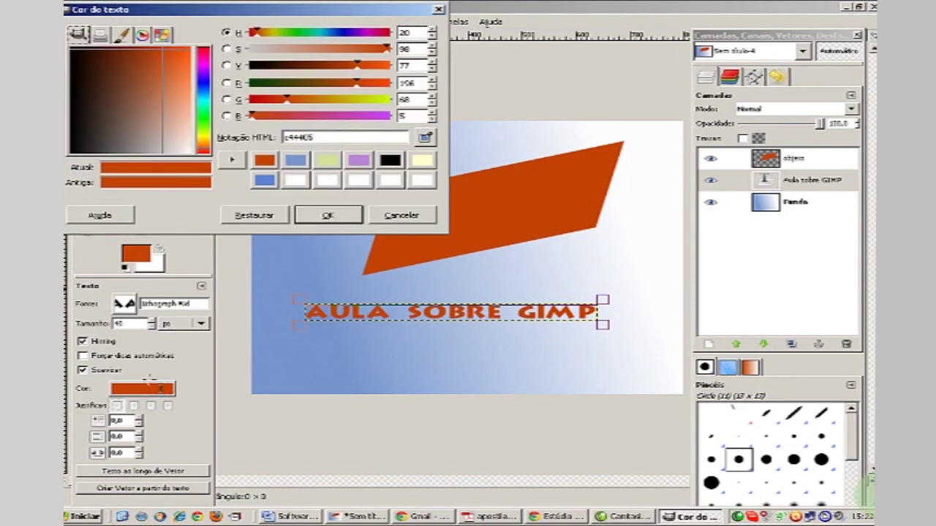
# Choose black in the Cor do texto dialog and confirm it for the caption
pyautogui.click(331, 162)
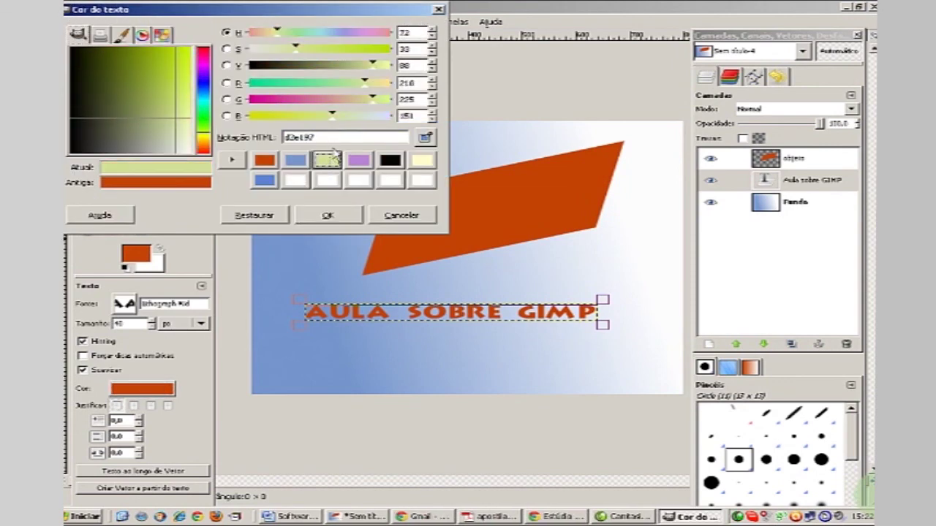
pyautogui.click(204, 87)
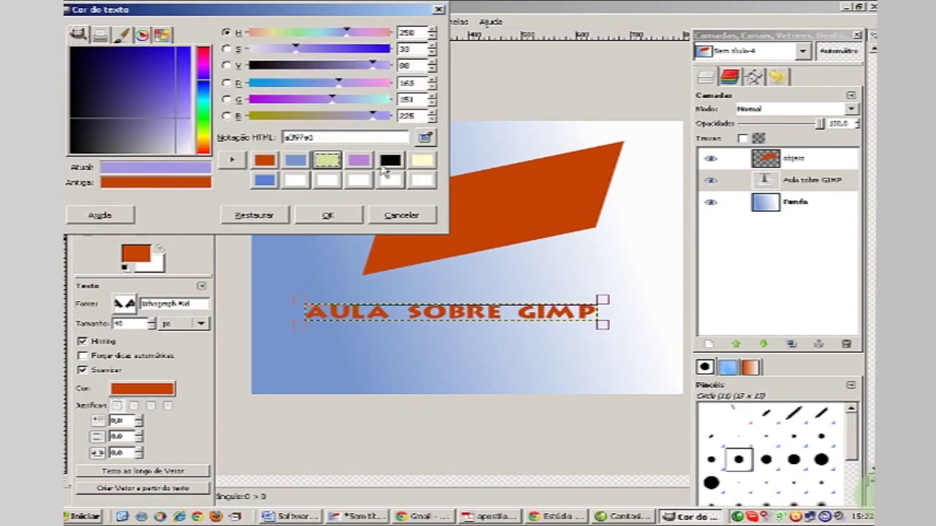
pyautogui.click(390, 162)
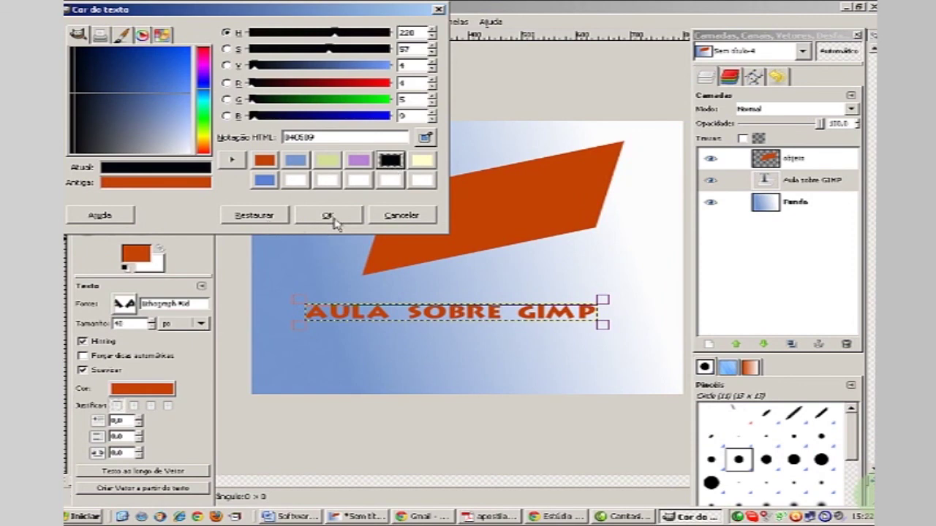
pyautogui.click(329, 216)
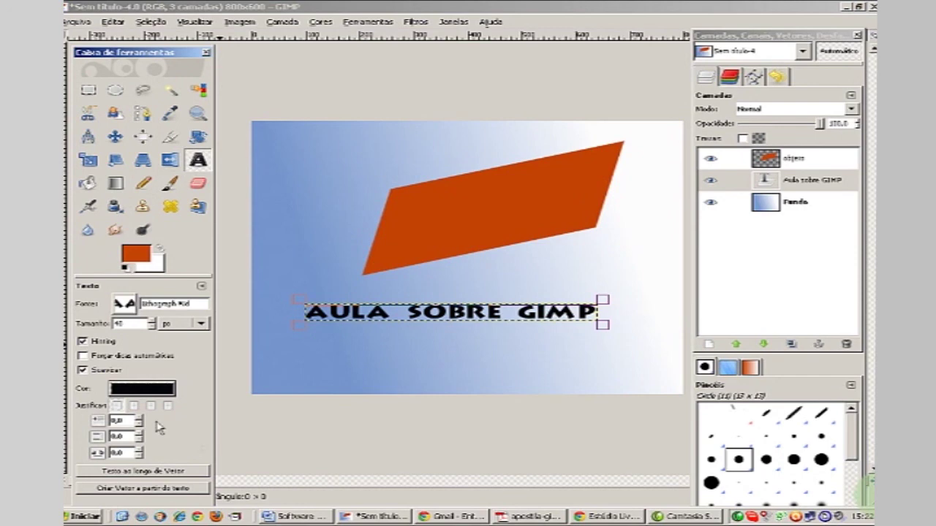
pyautogui.click(116, 143)
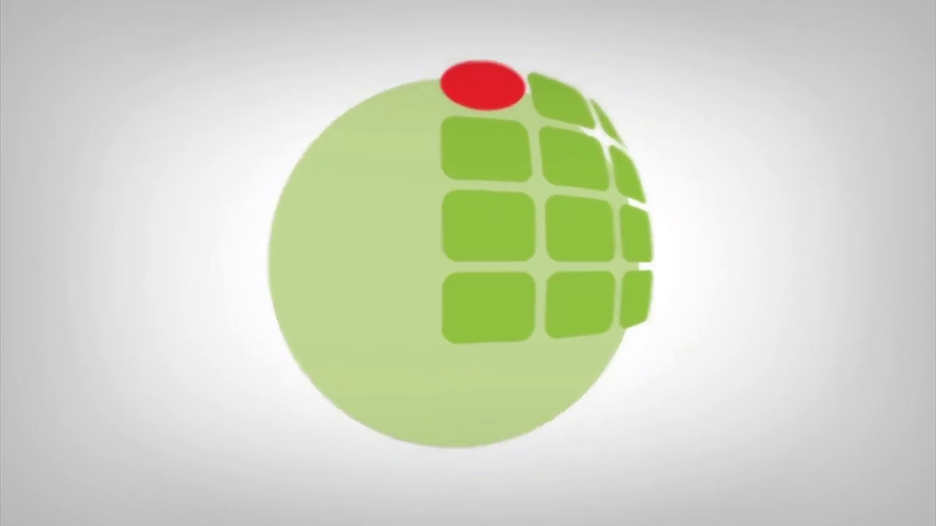